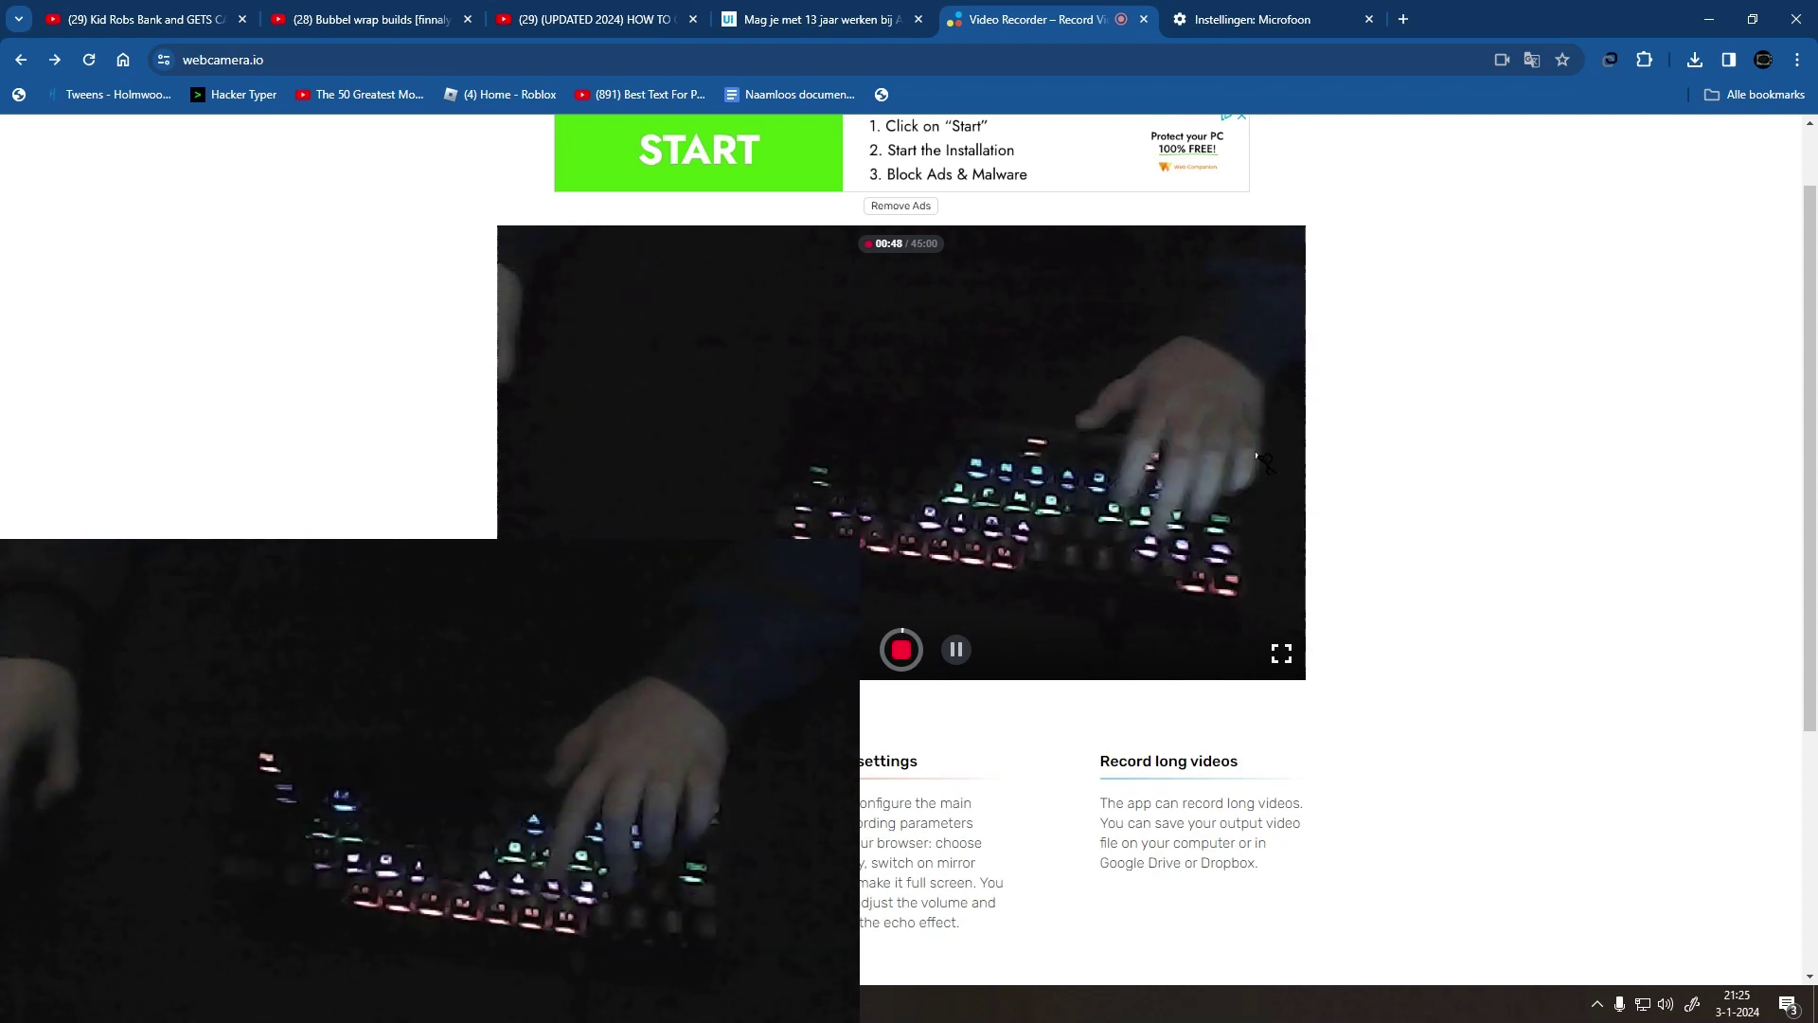
Bring Fortnite back to the front, briefly check the webcam recorder, and close voice chat.
click(1719, 11)
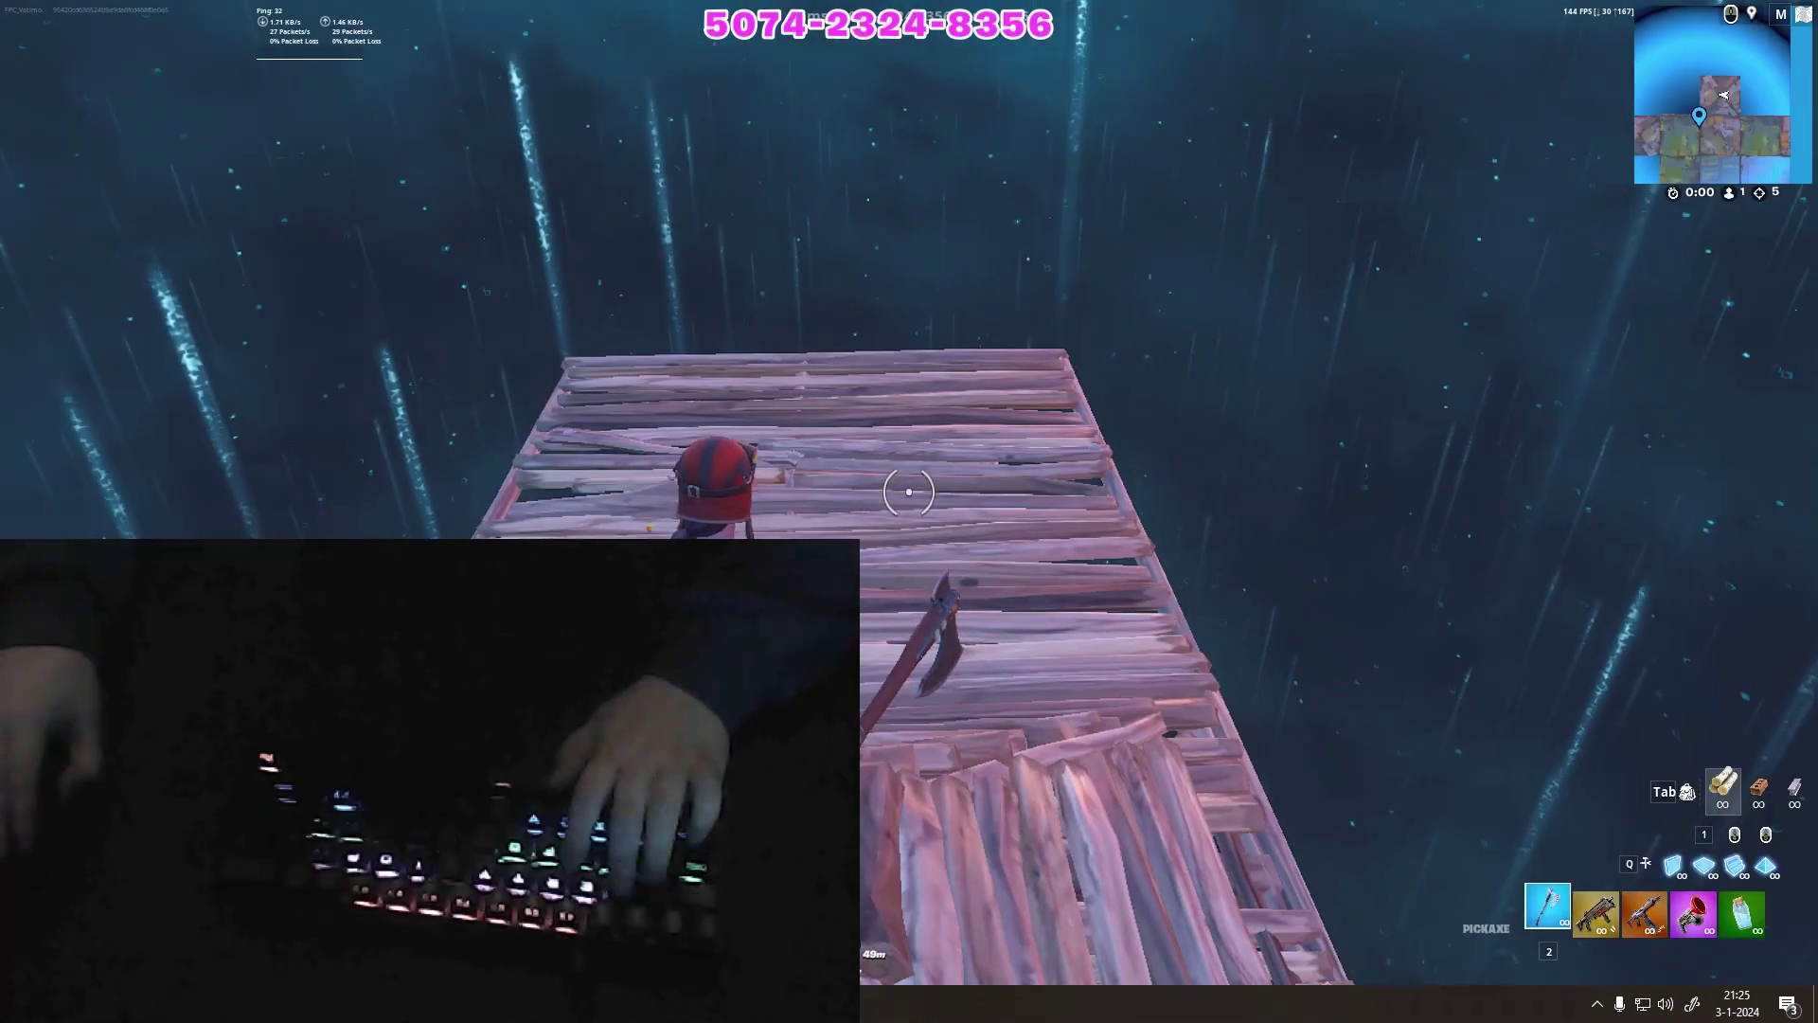
key(v)
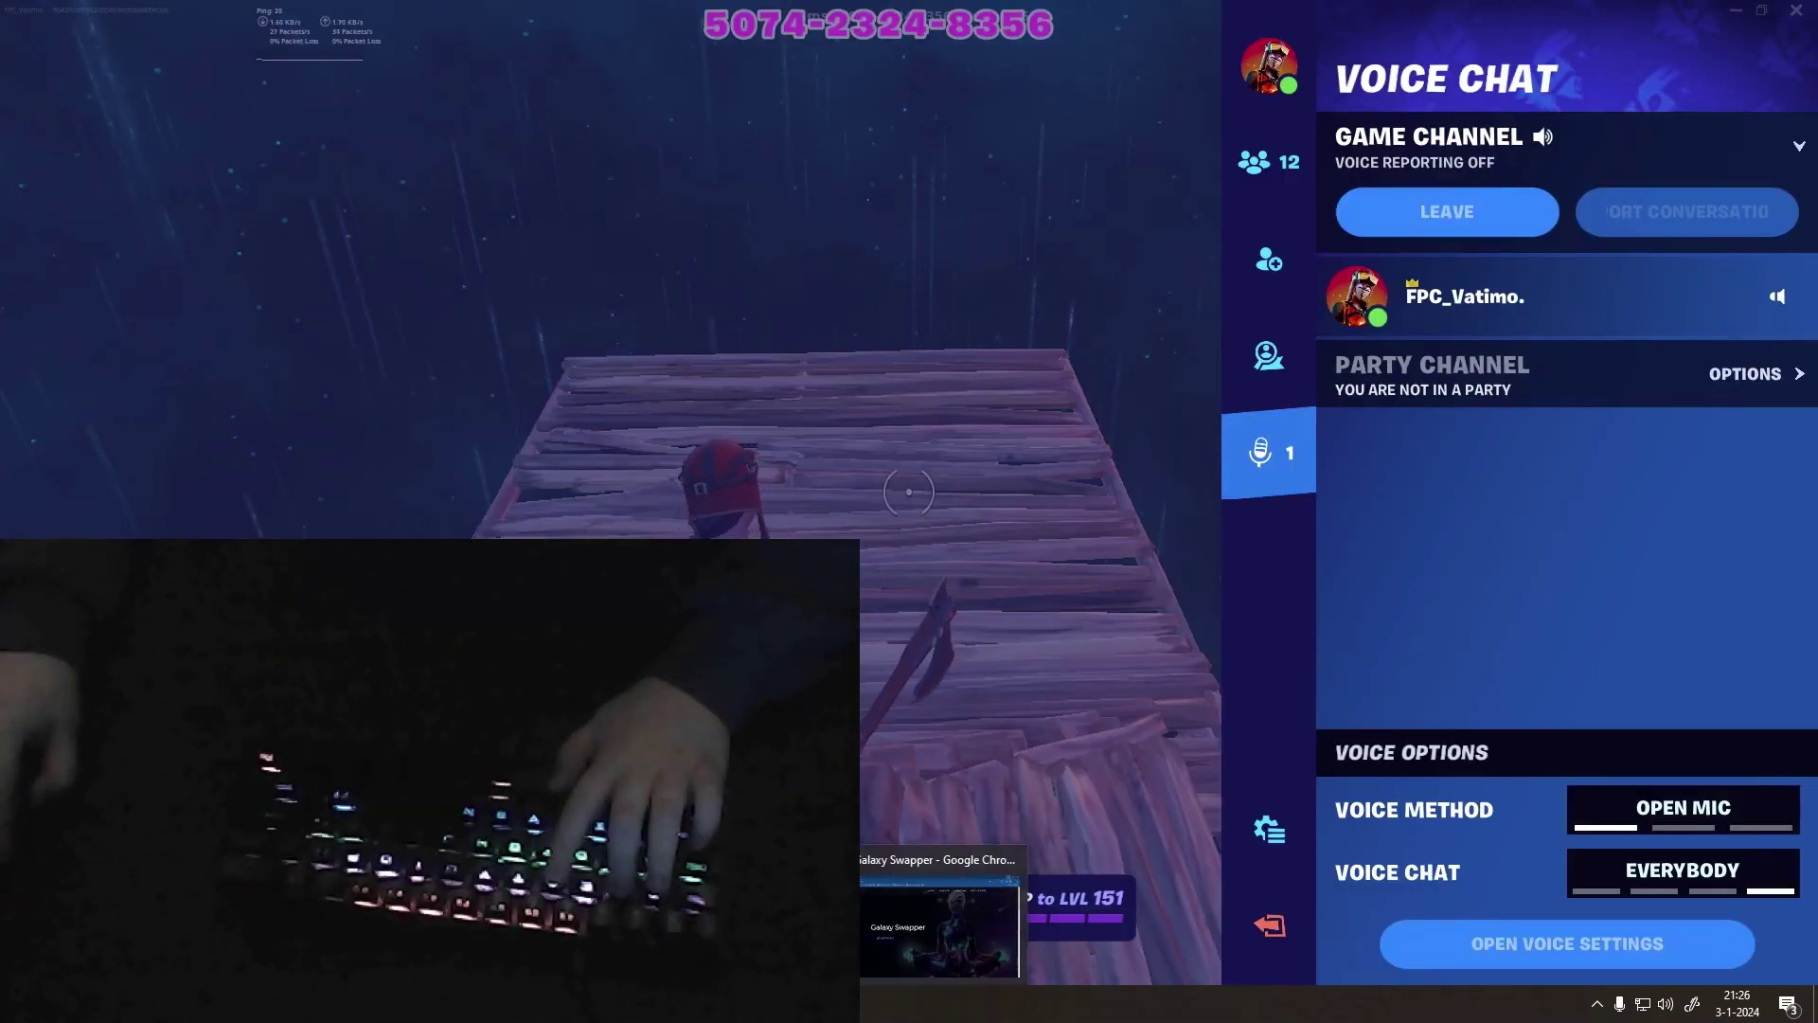
key(alt+Tab)
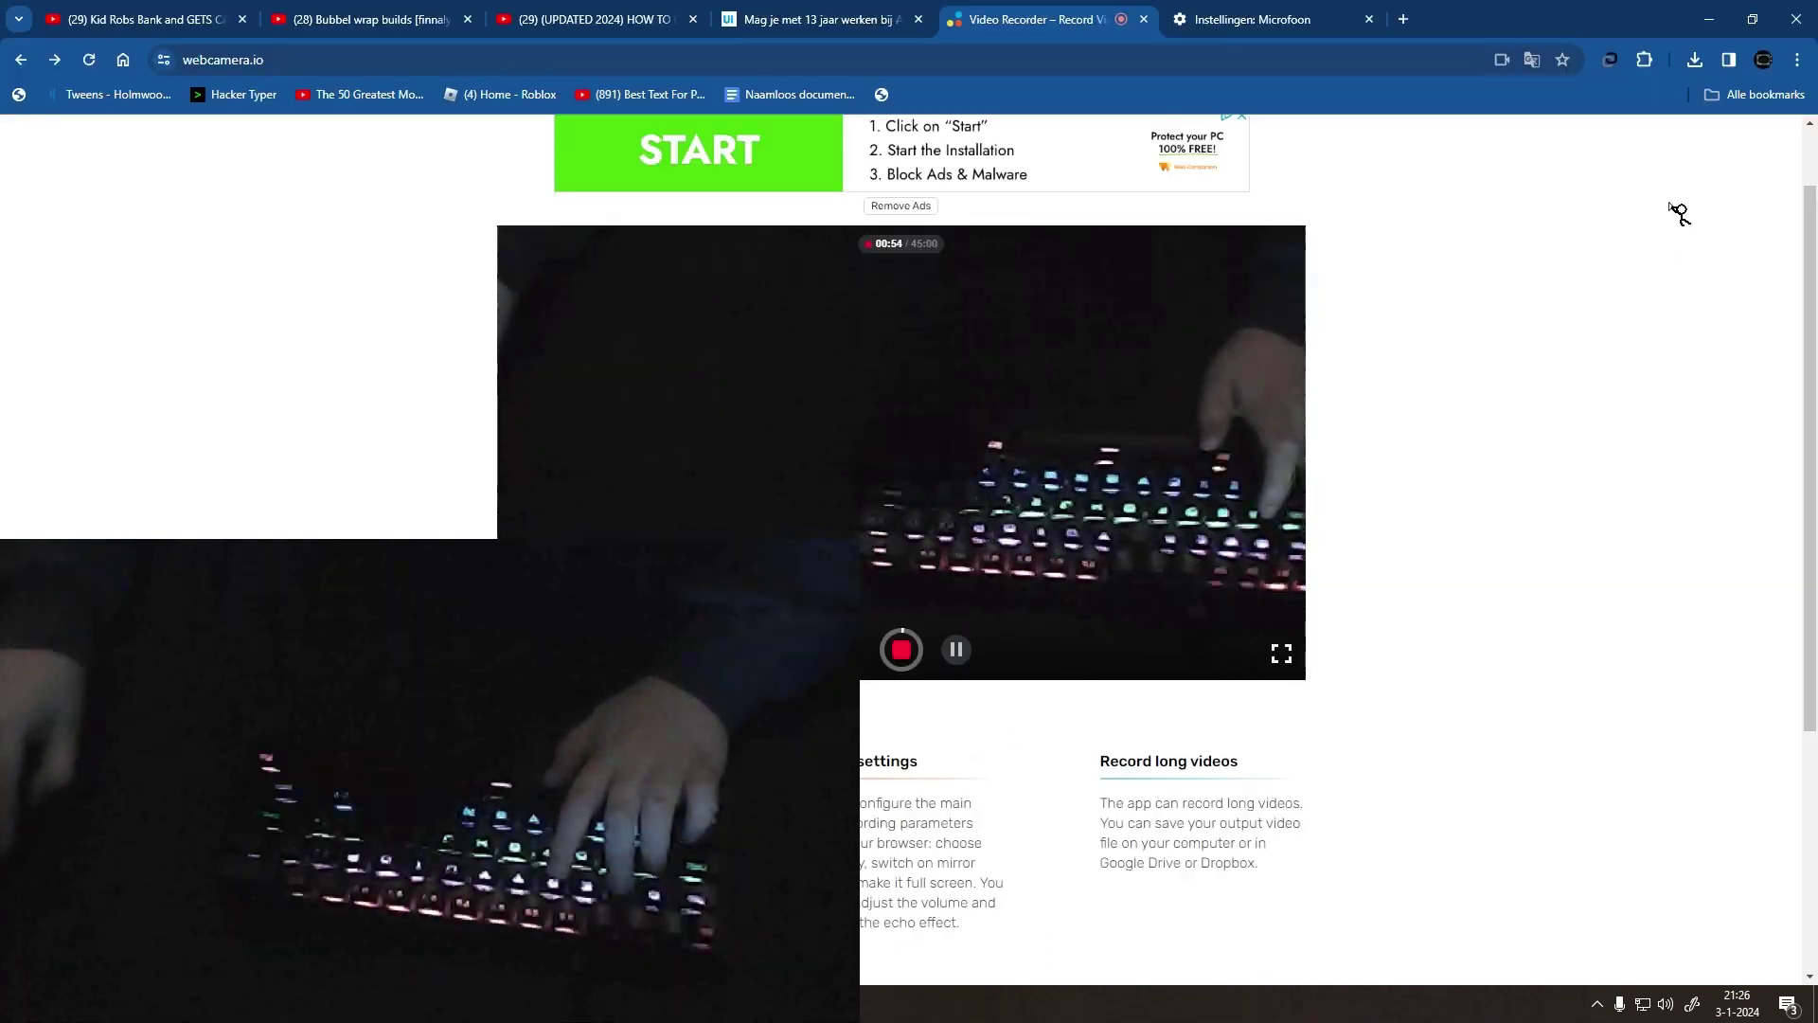
key(alt+Tab)
key(Escape)
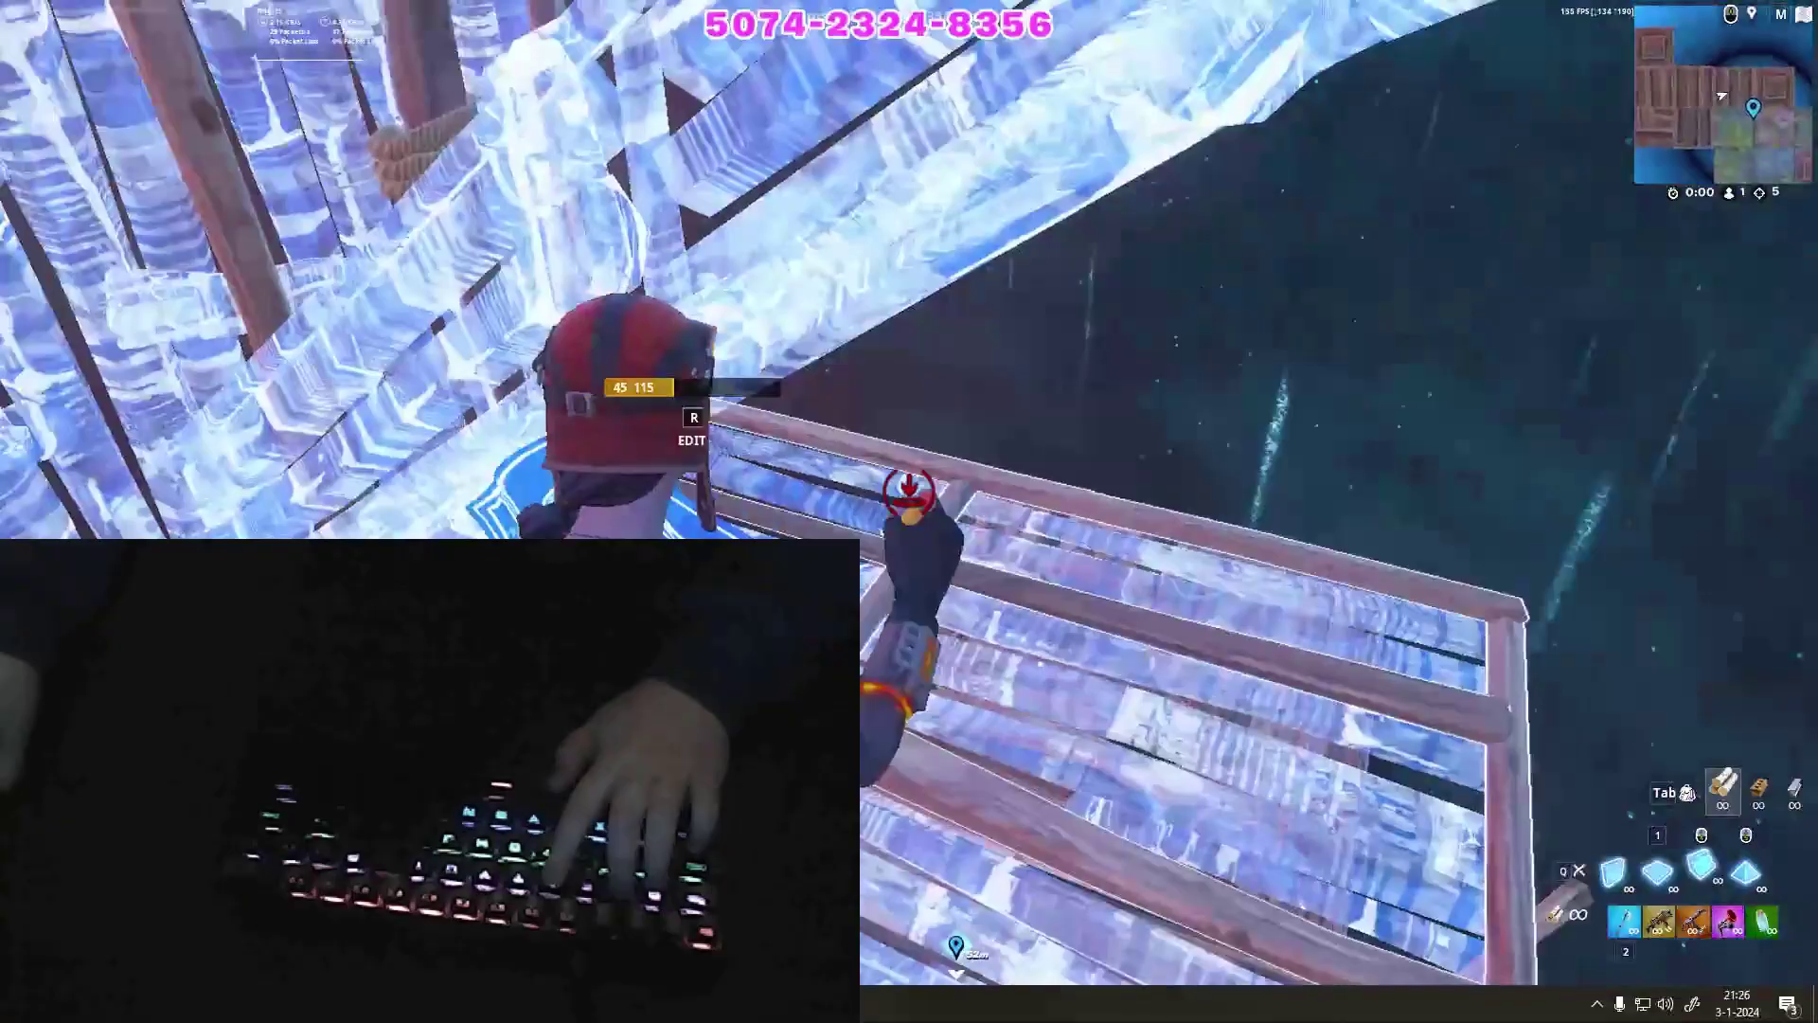
Edit the wall ahead and climb, placing a ramp, floor, ice piece and more walls.
key(g)
key(g)
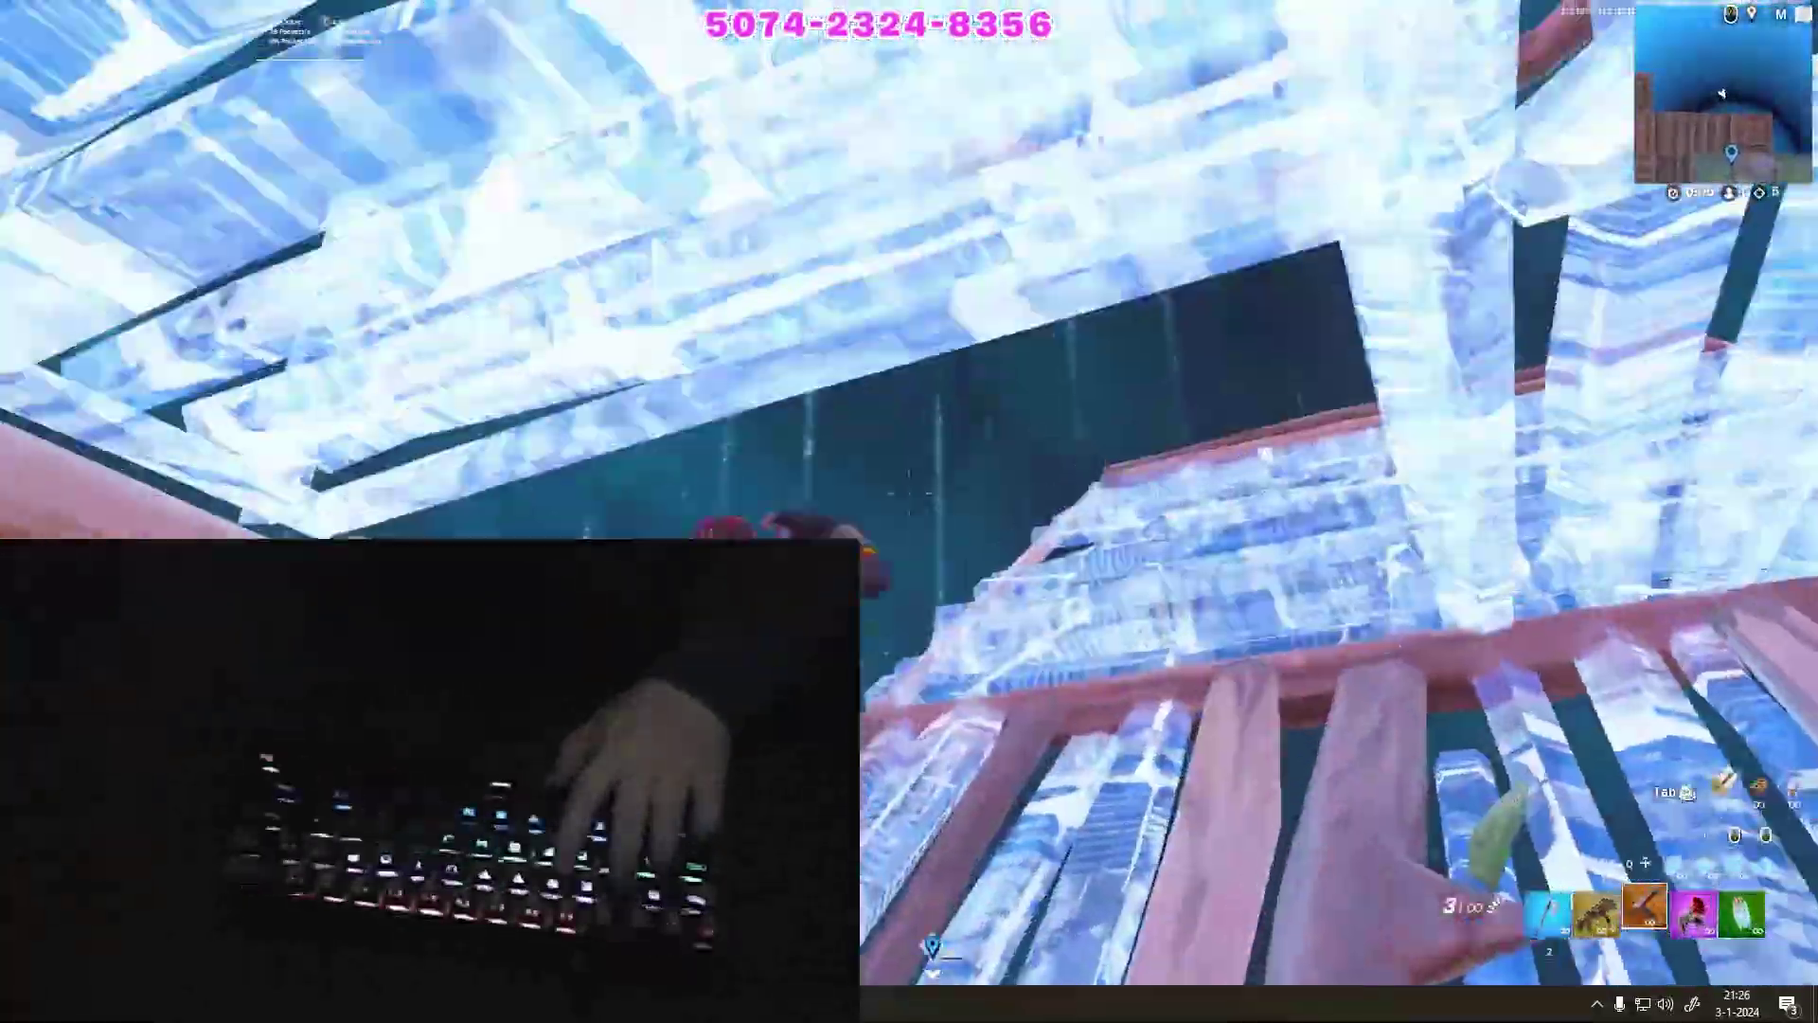
click(910, 493)
click(909, 493)
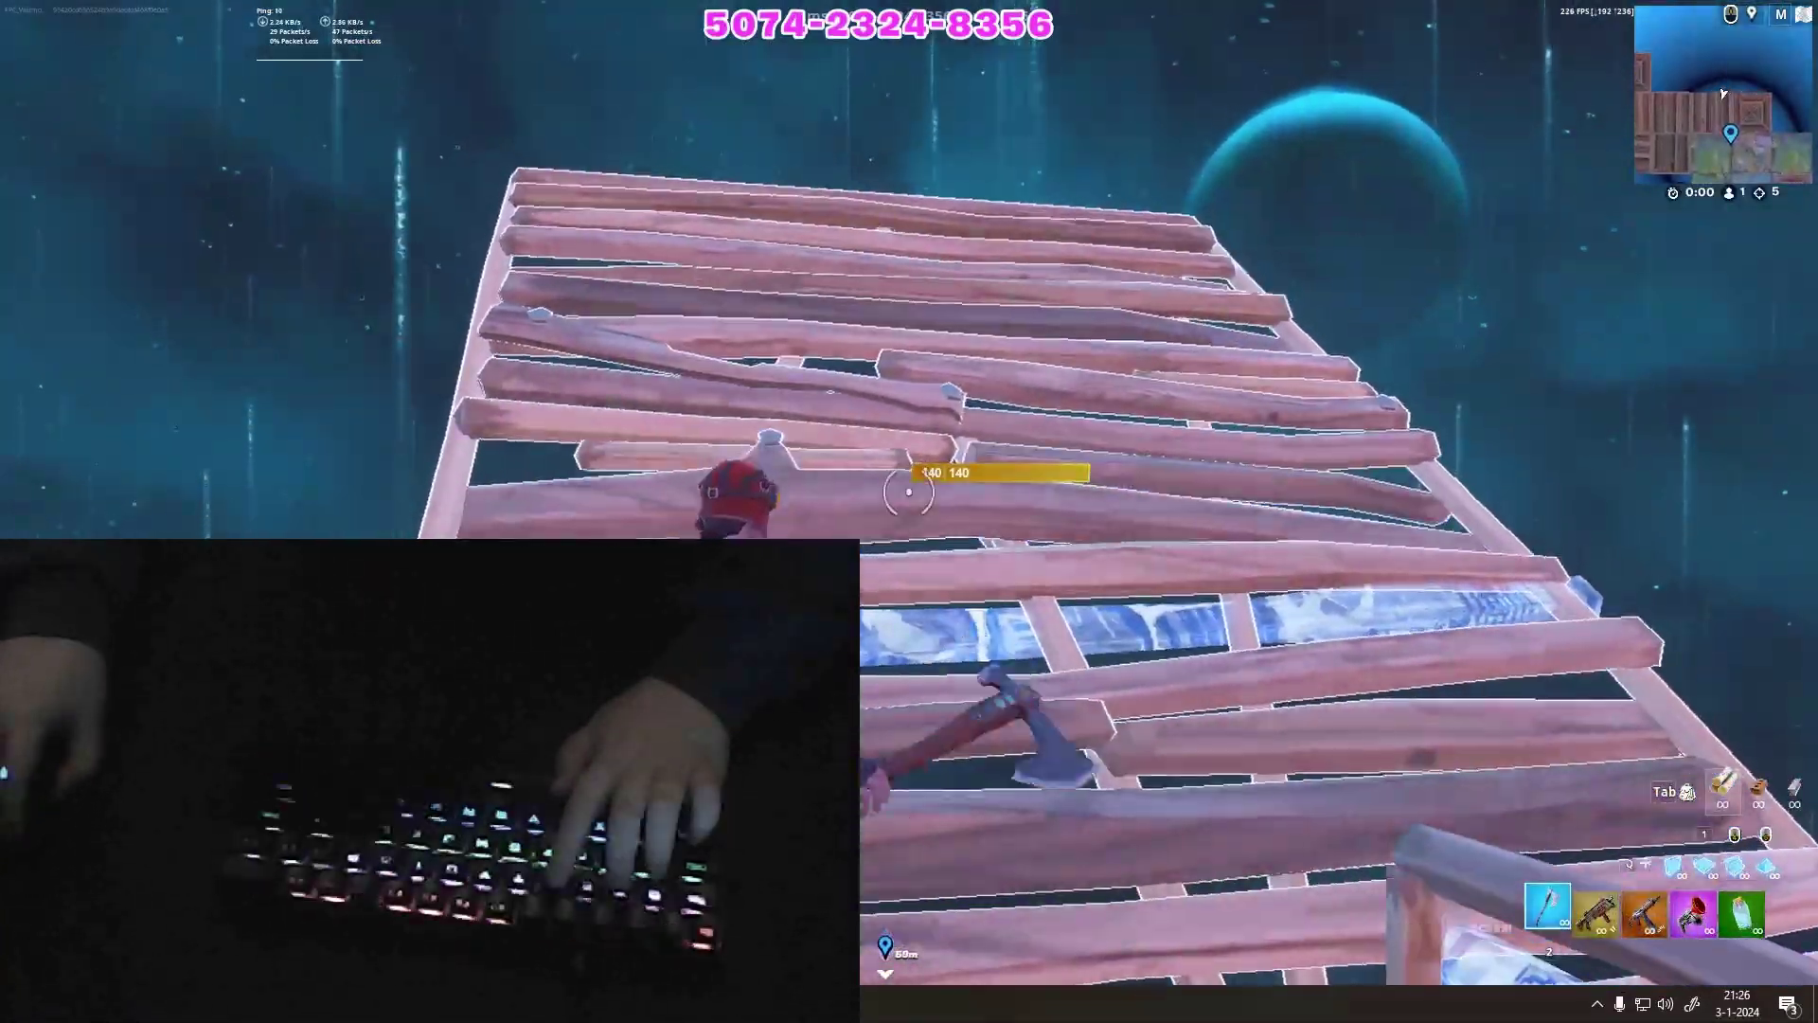
click(910, 493)
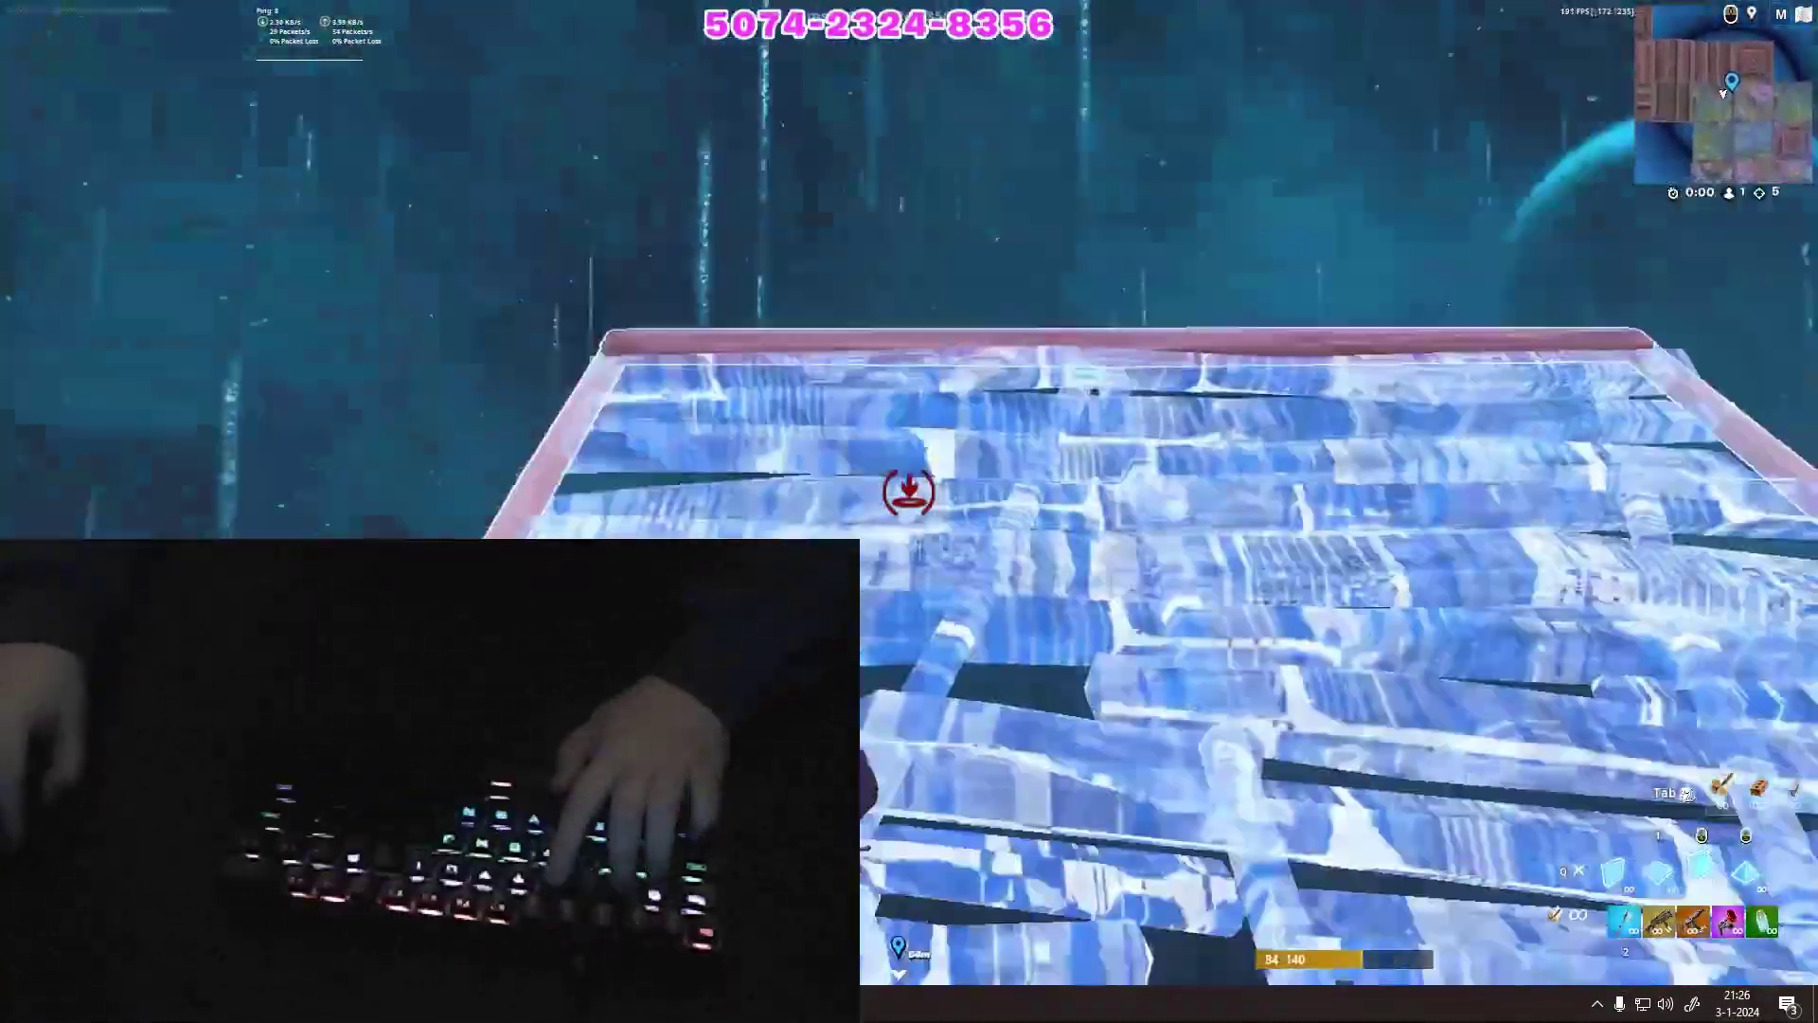
click(909, 493)
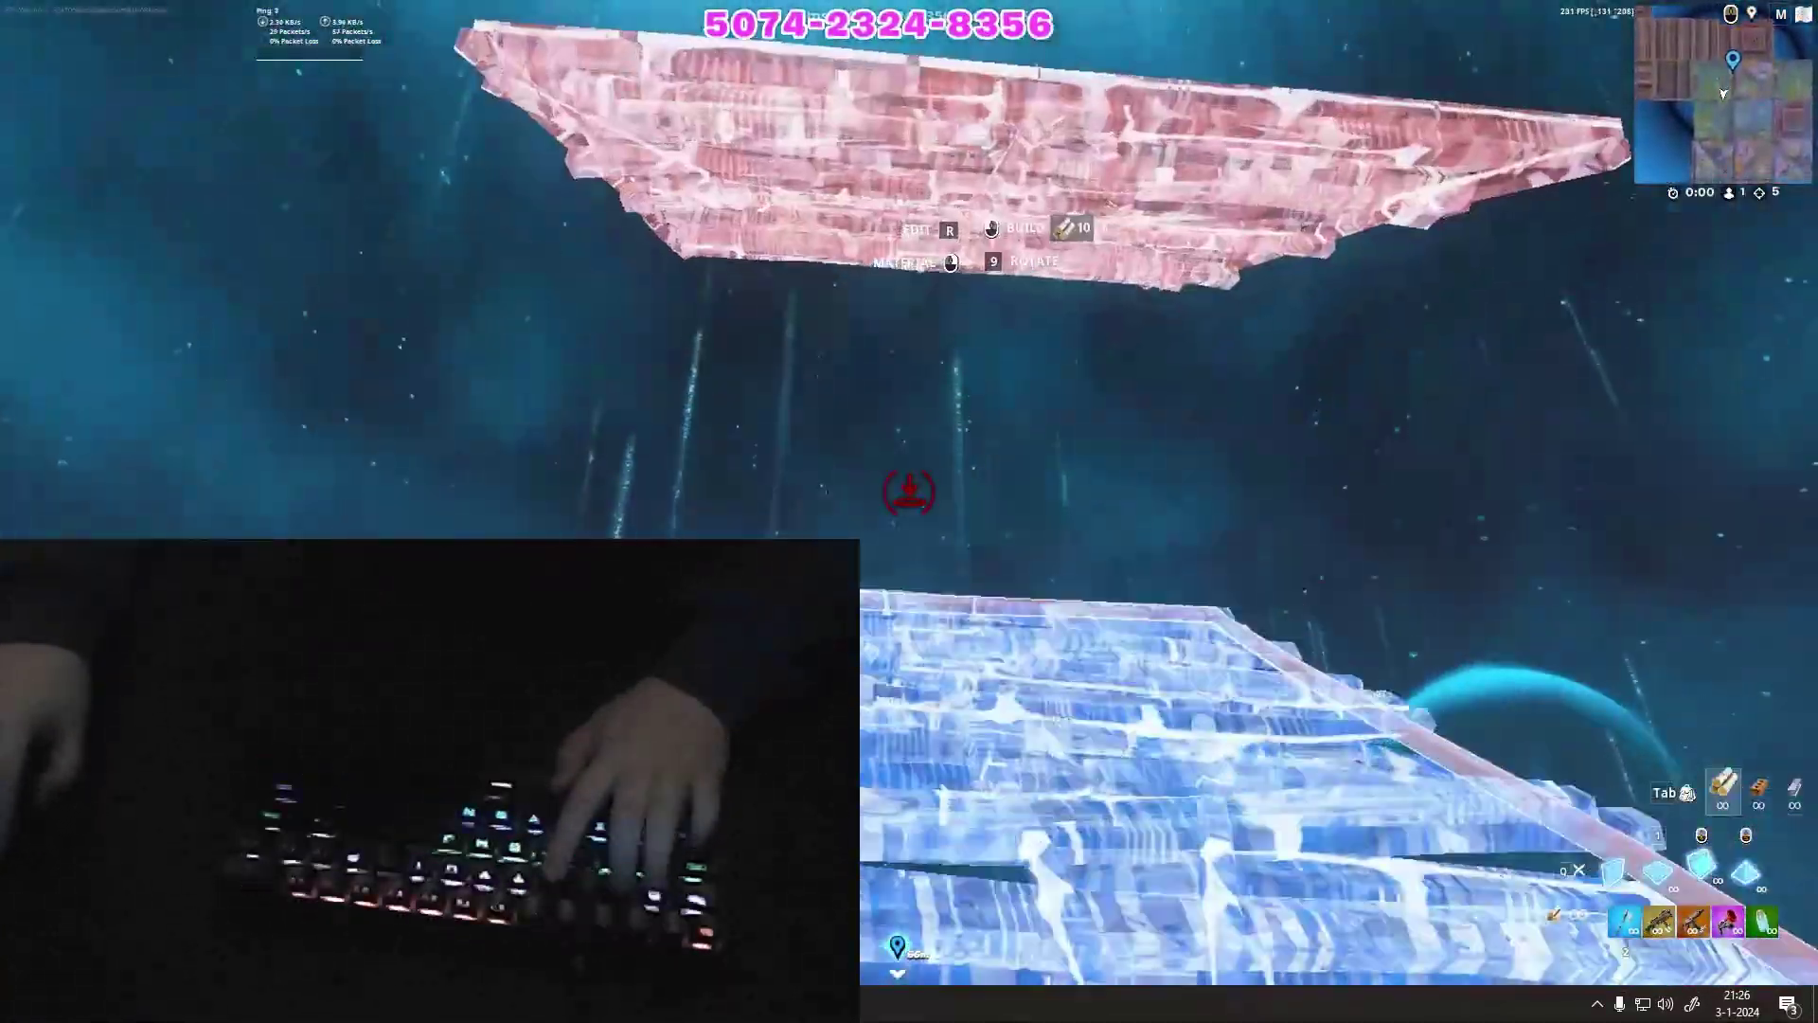
click(910, 493)
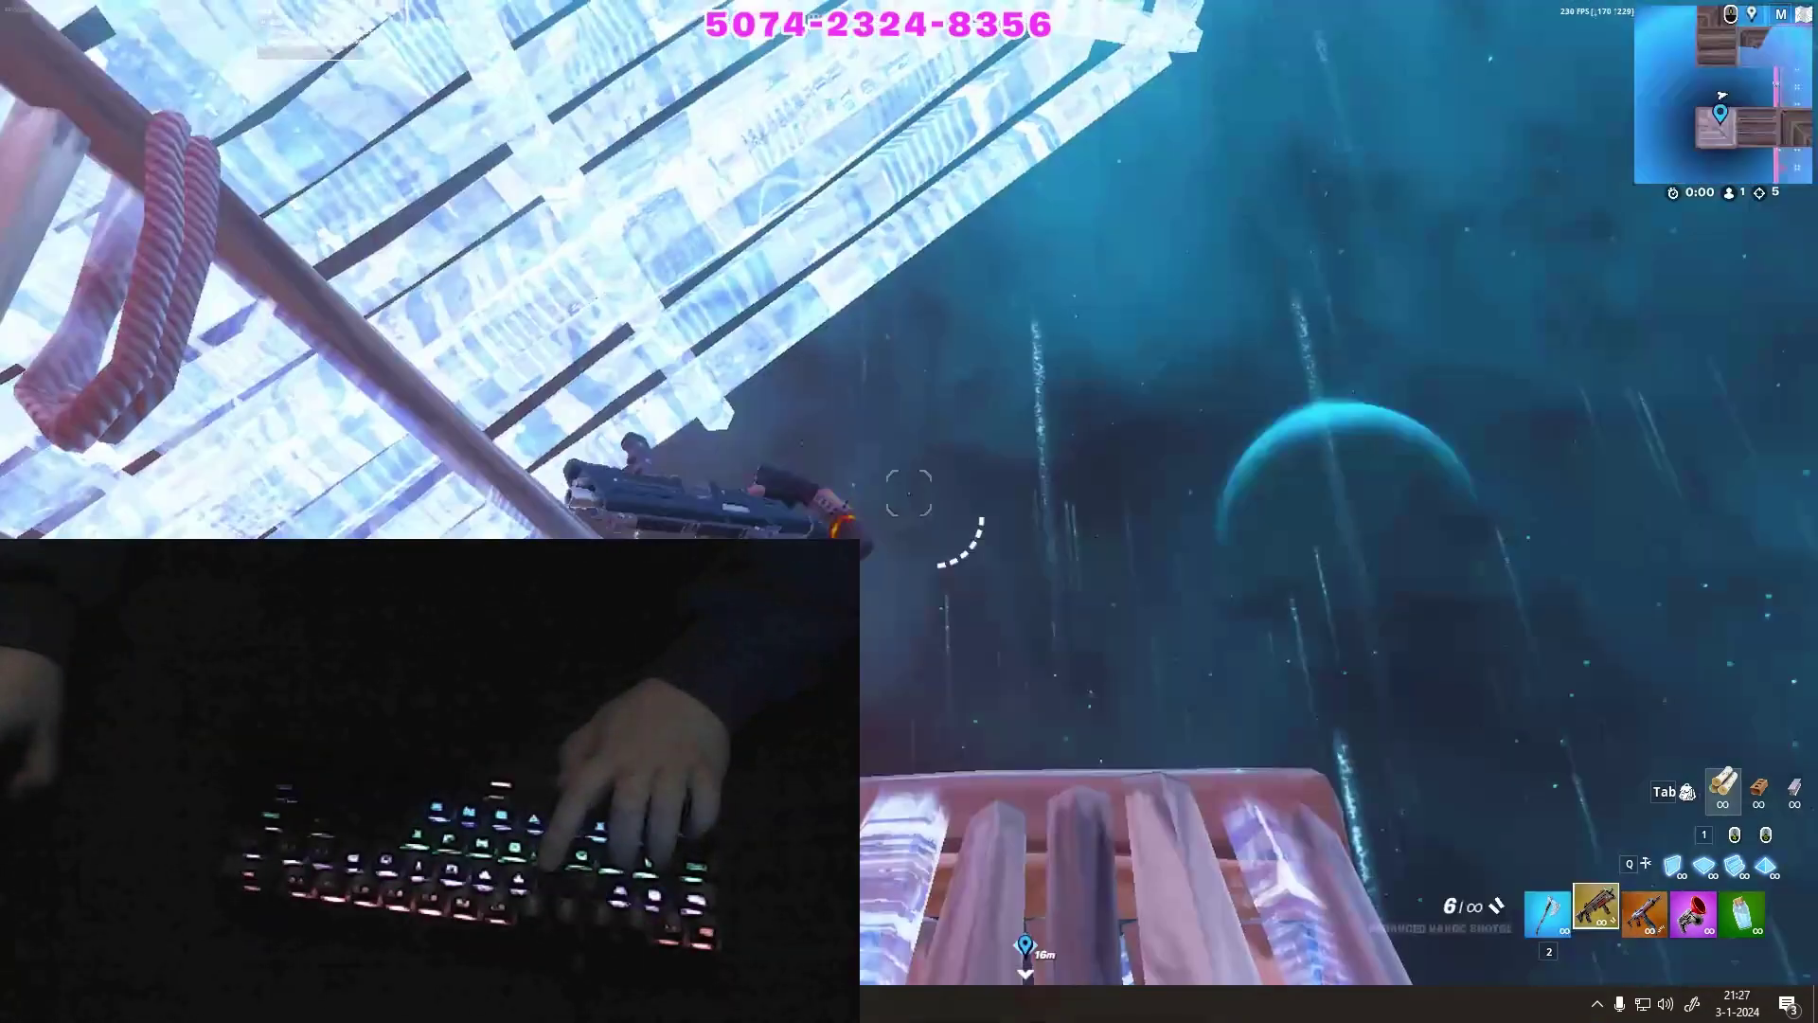
key(o)
Set Keyboard Properties to longest repeat delay and slowest repeat rate, then return to Fortnite.
key(super)
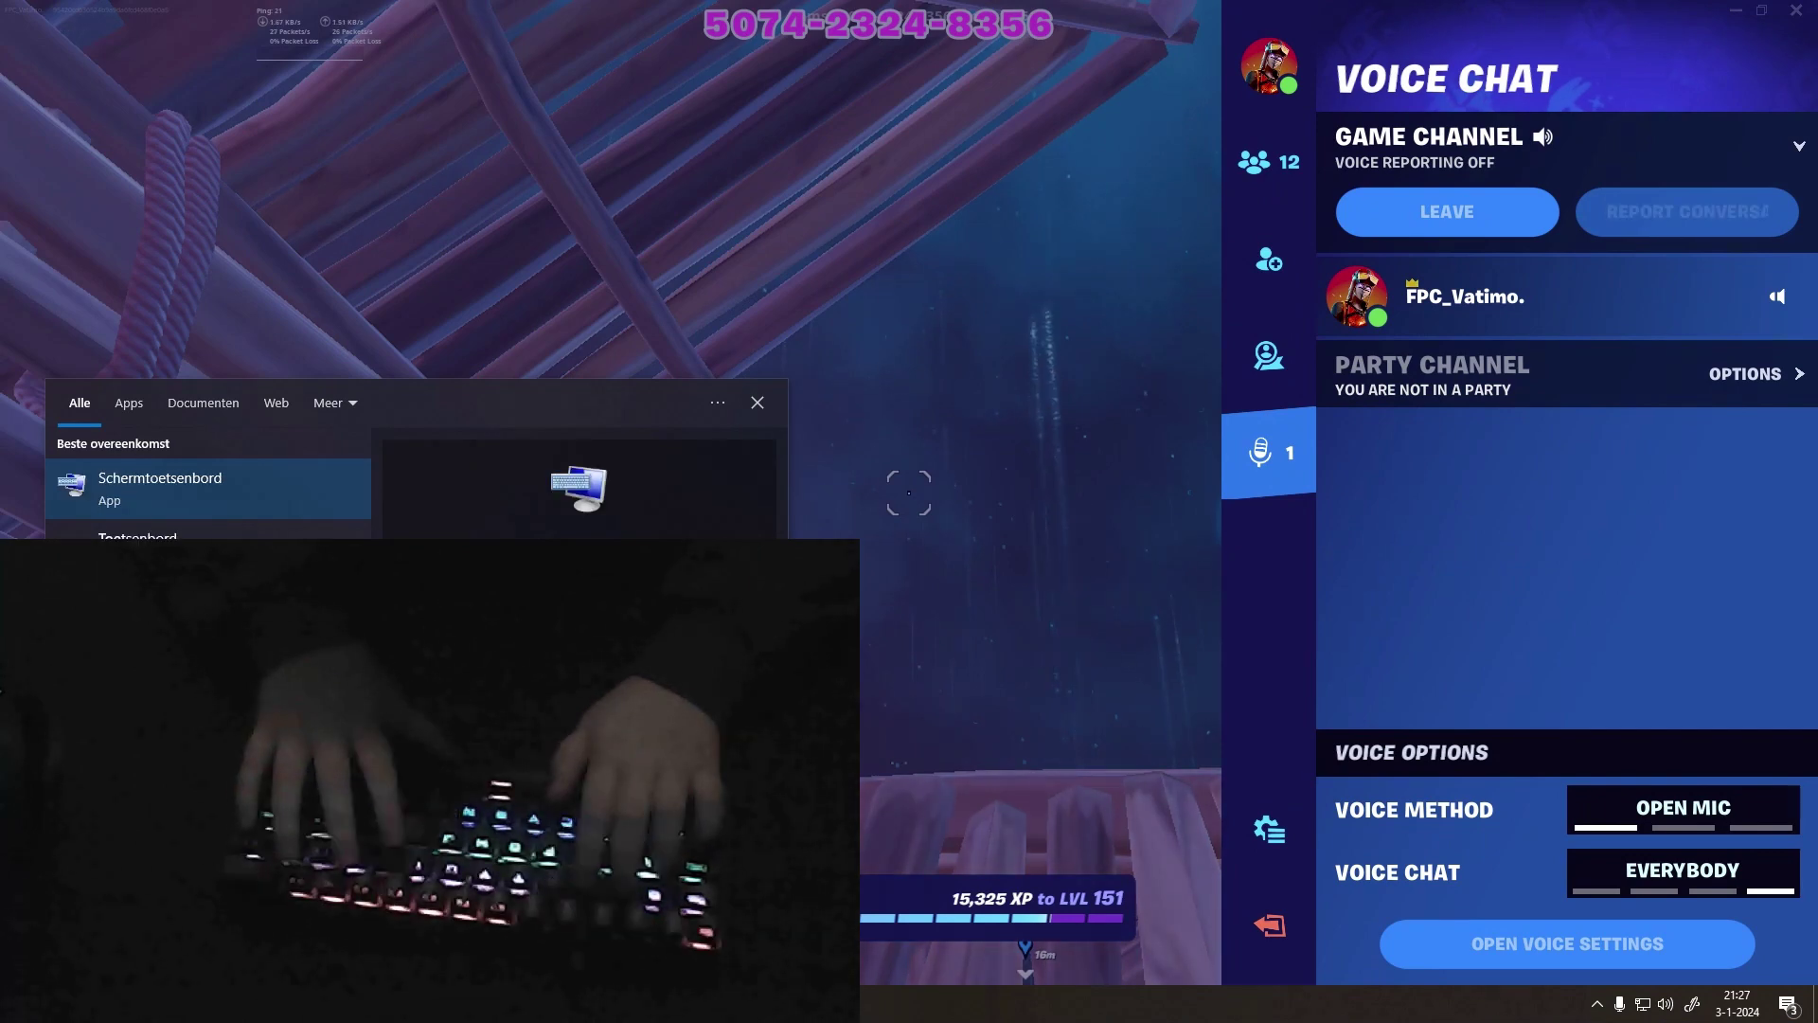
key(Return)
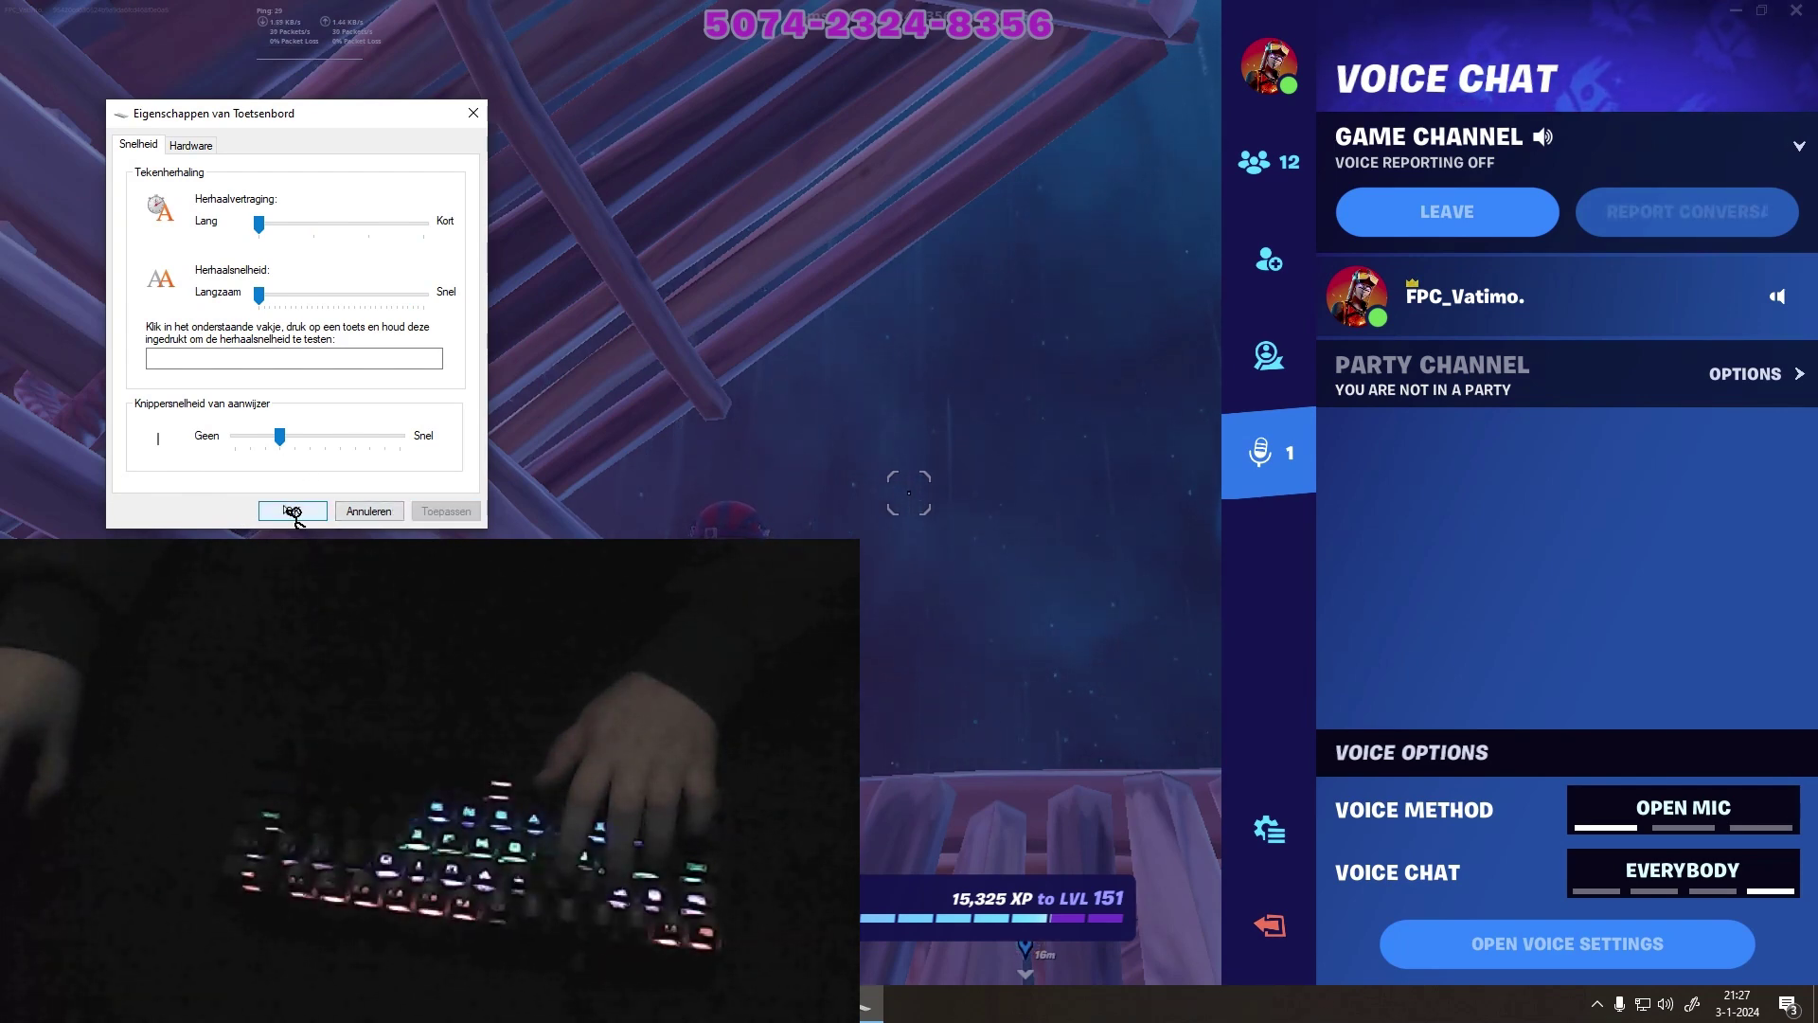
key(Return)
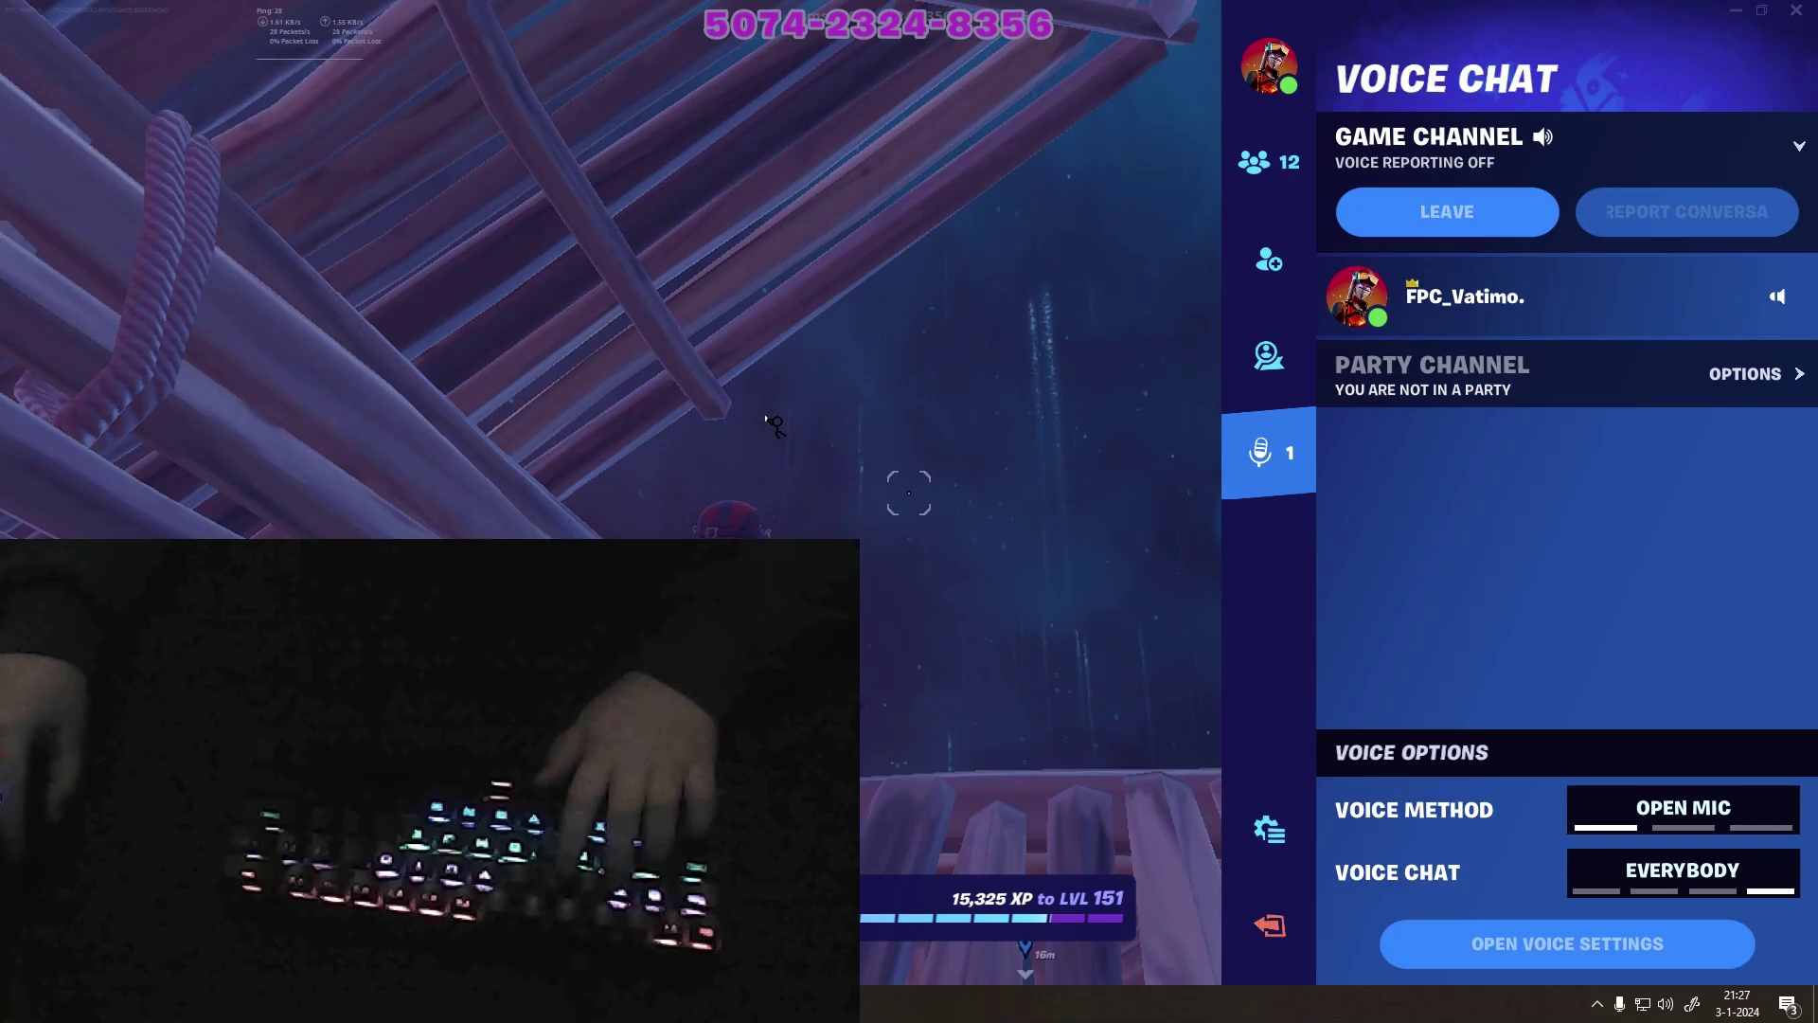
key(Escape)
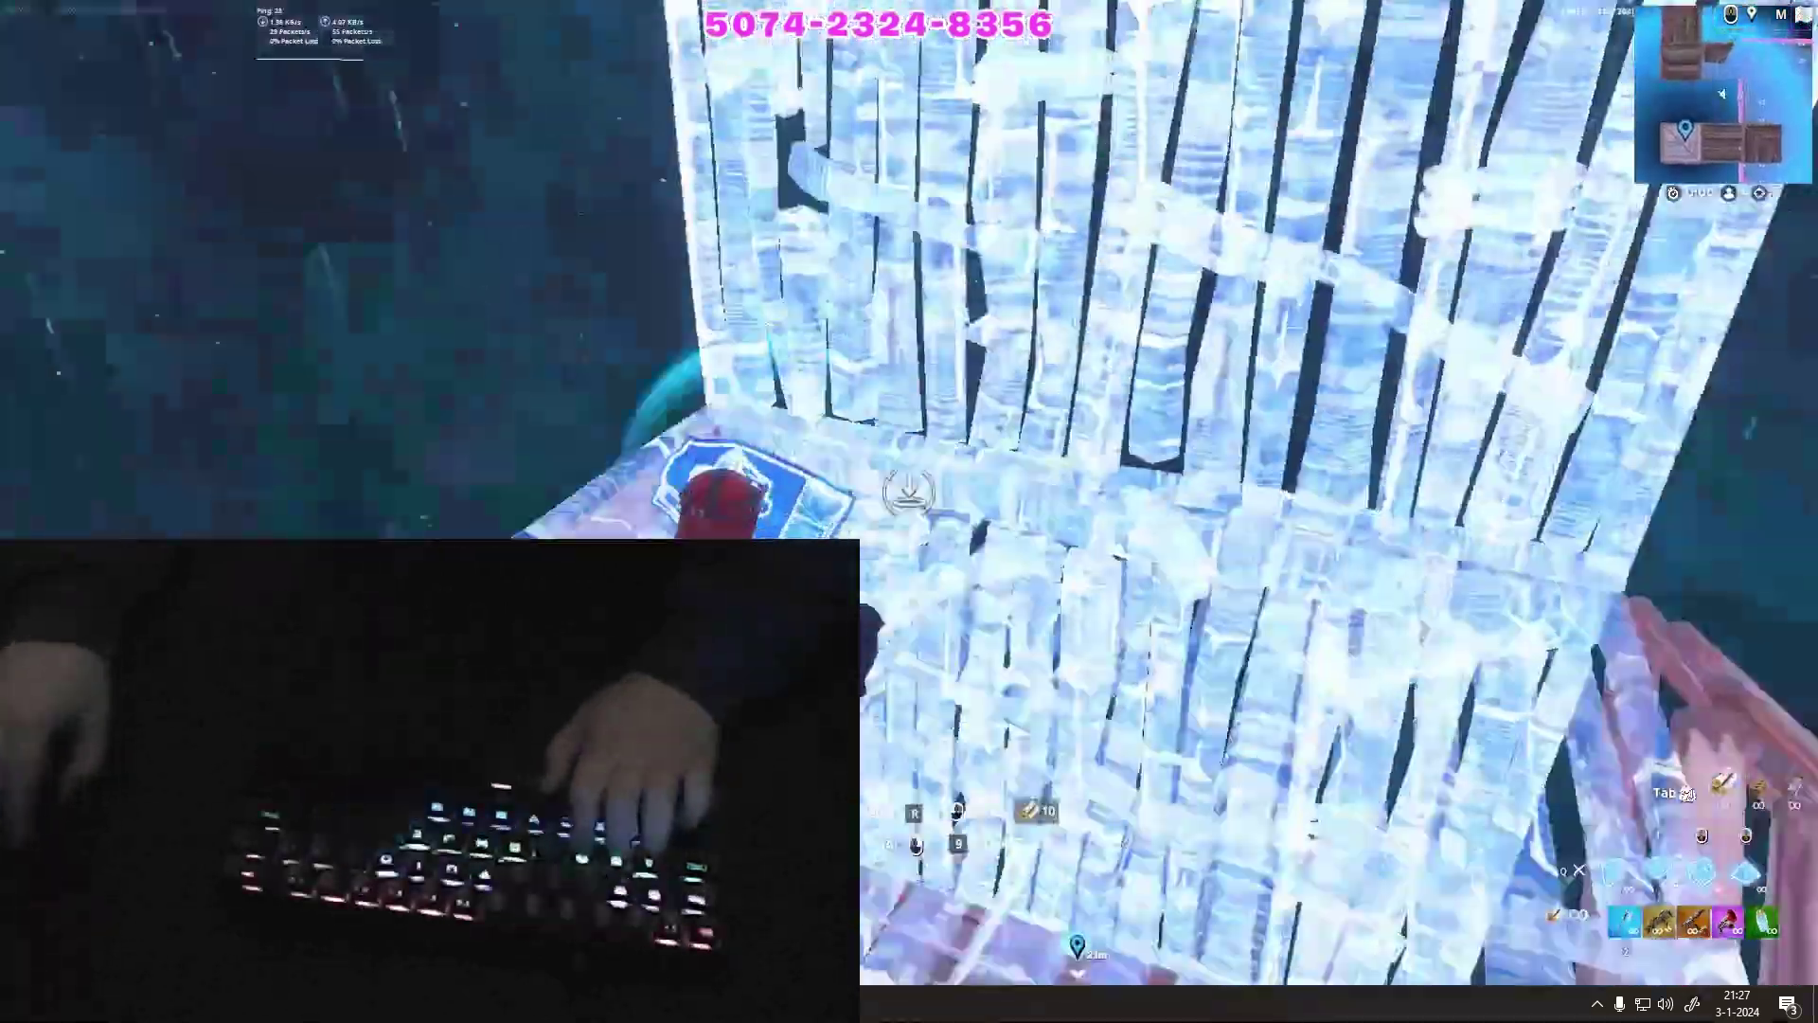
Swap between weapon and build mode, place a cone roof overhead and finish the edit.
key(1)
key(q)
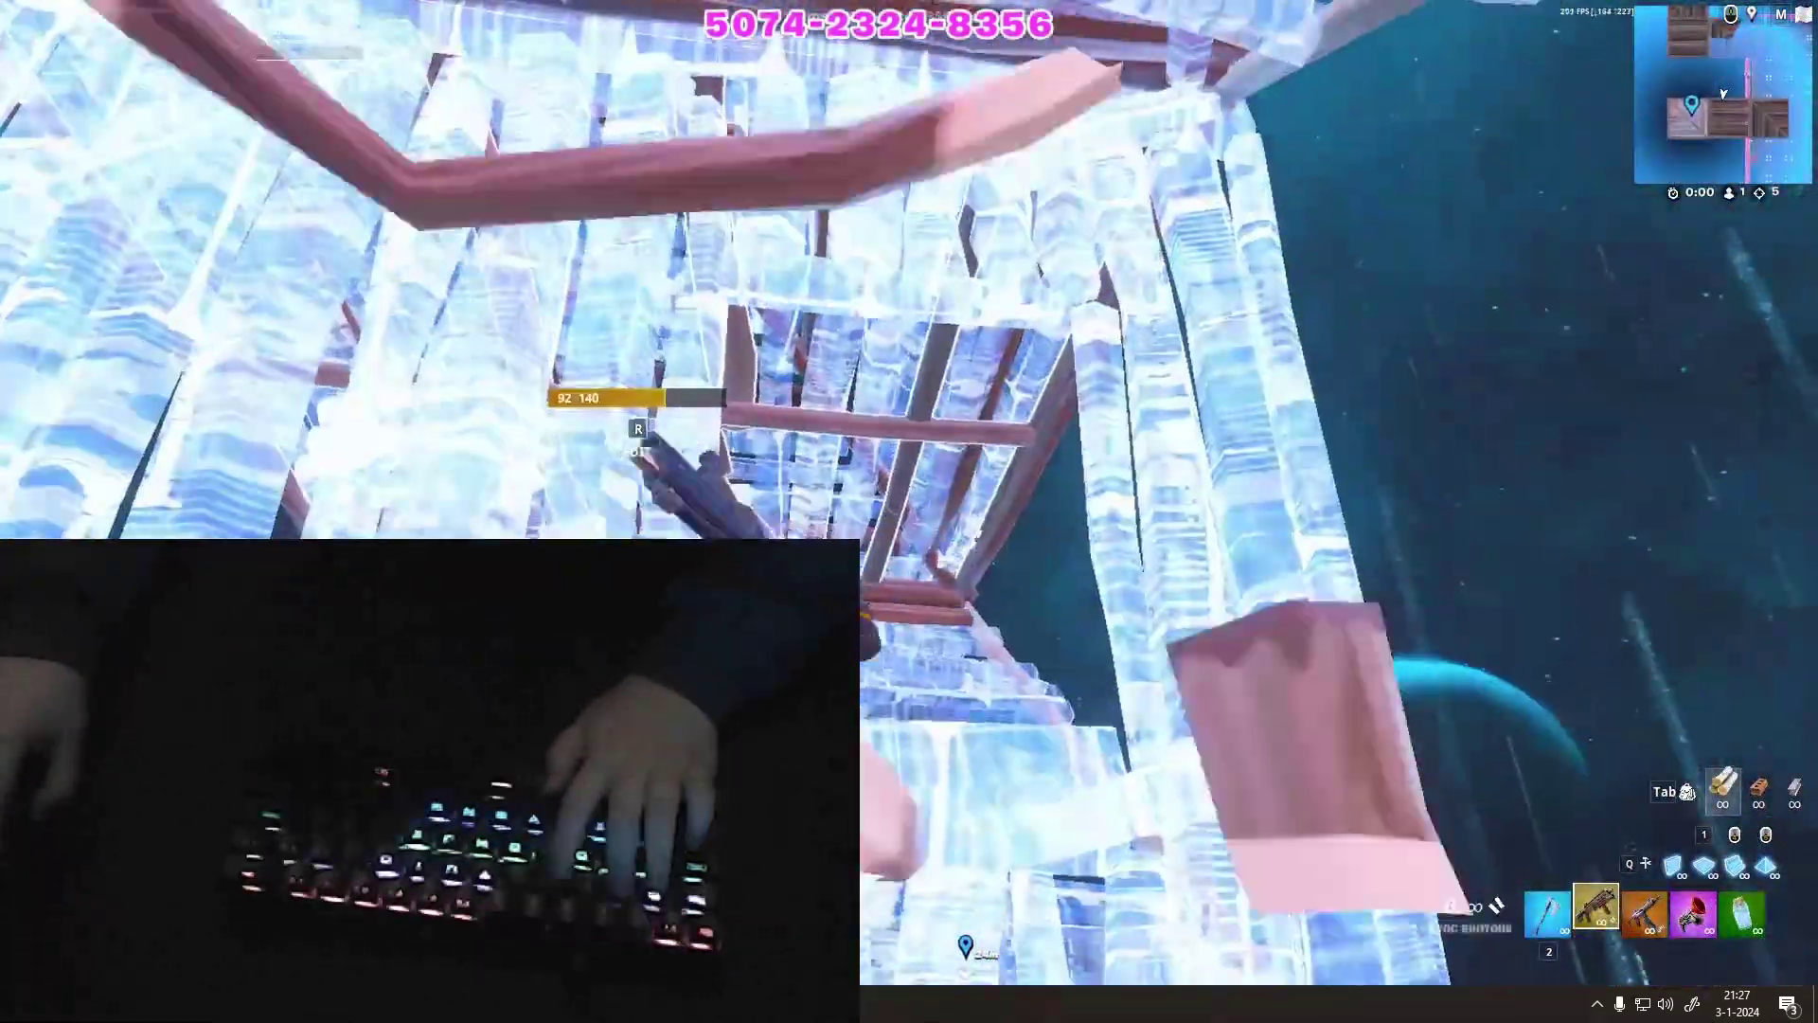
key(F4)
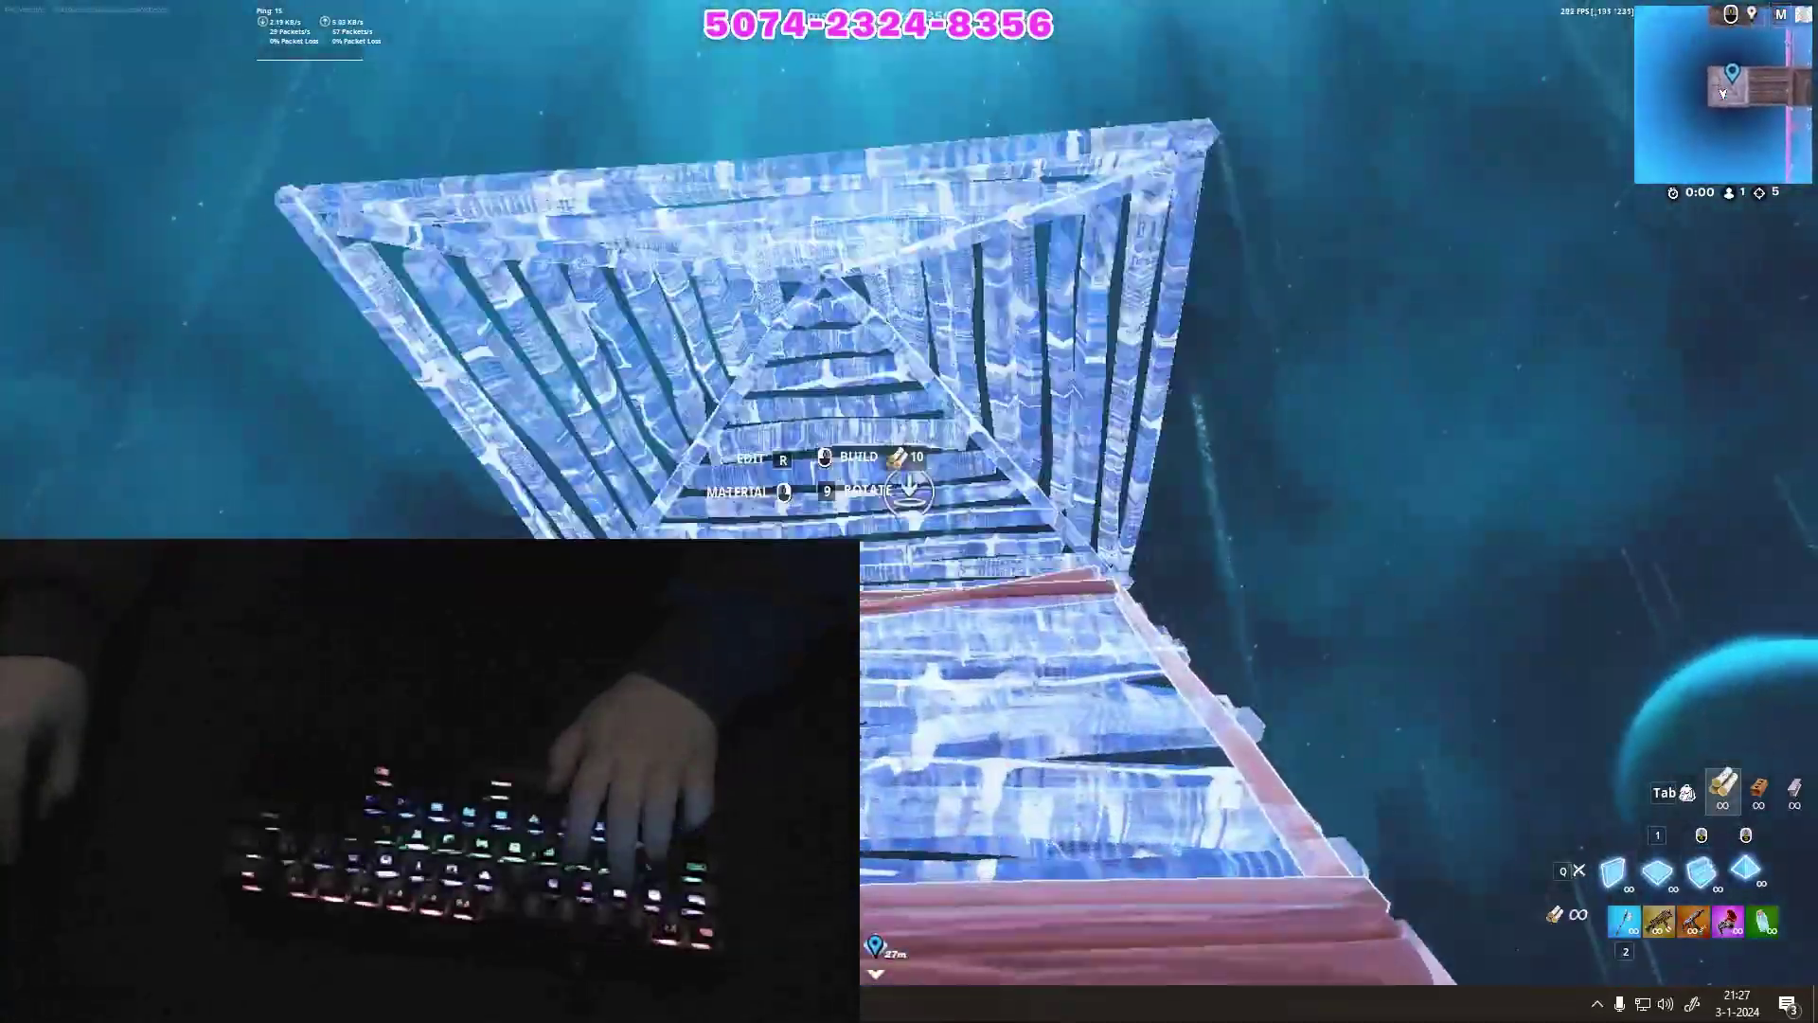
key(r)
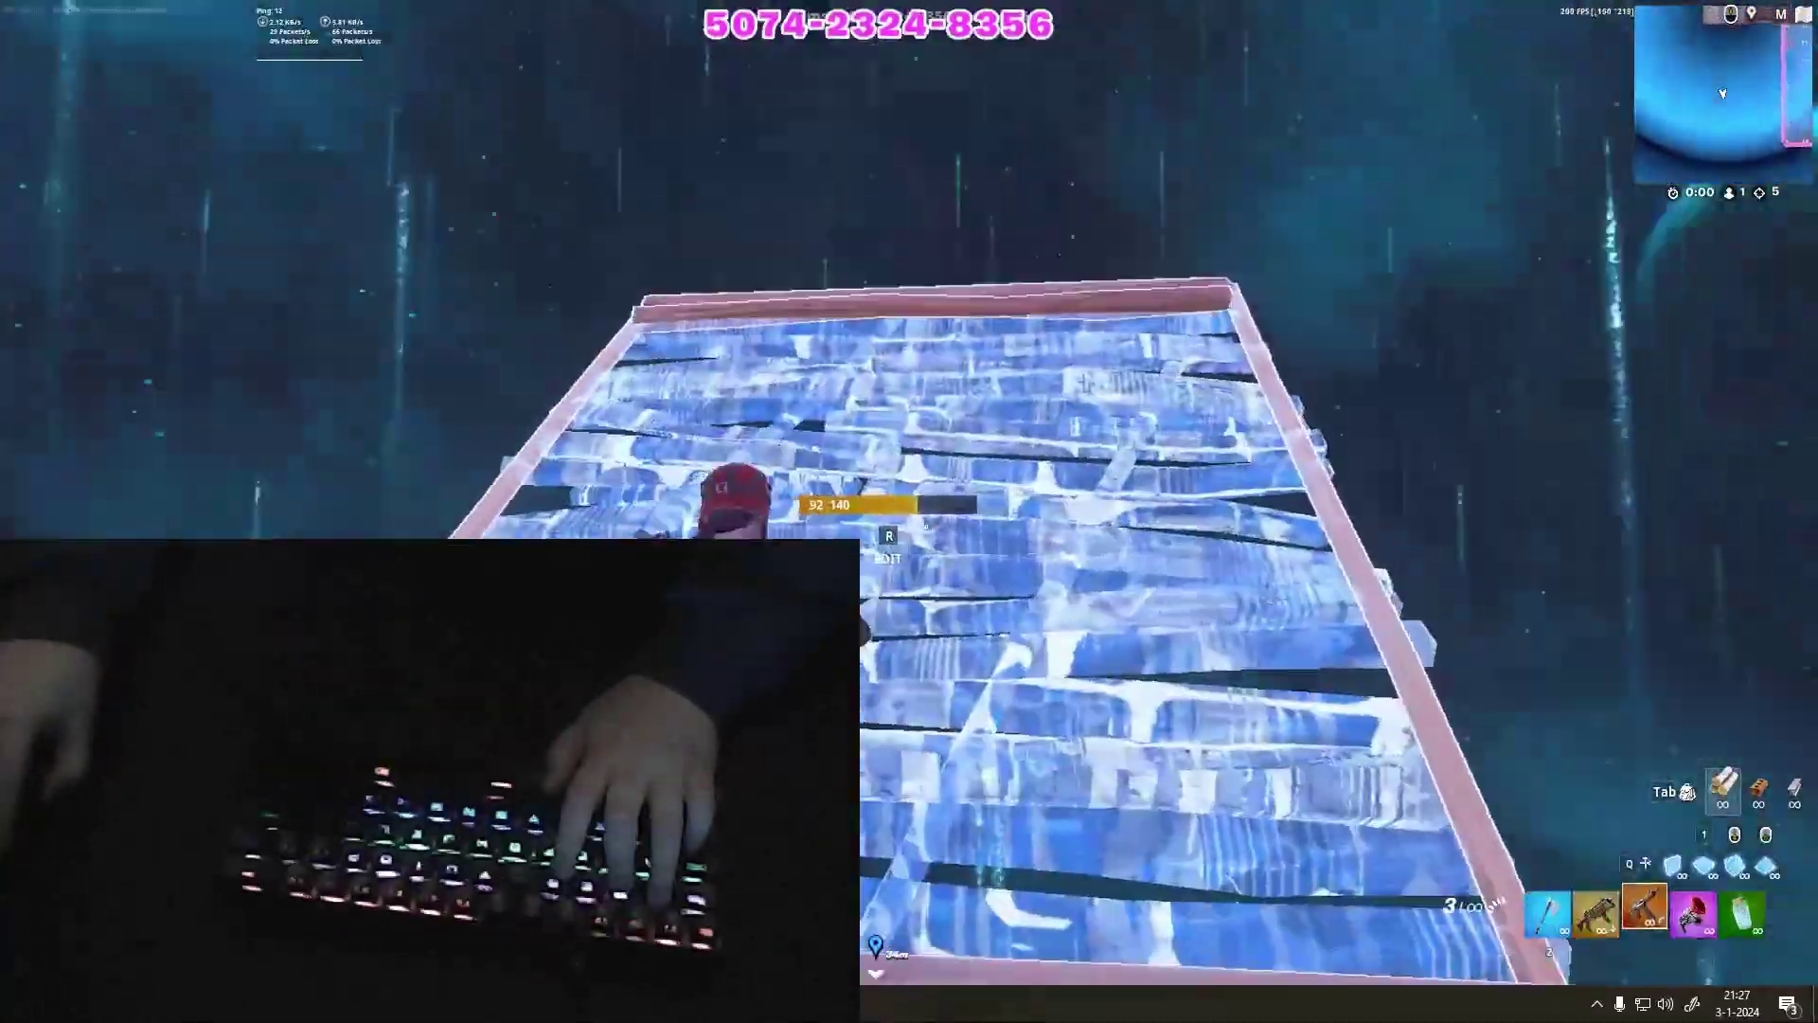
key(q)
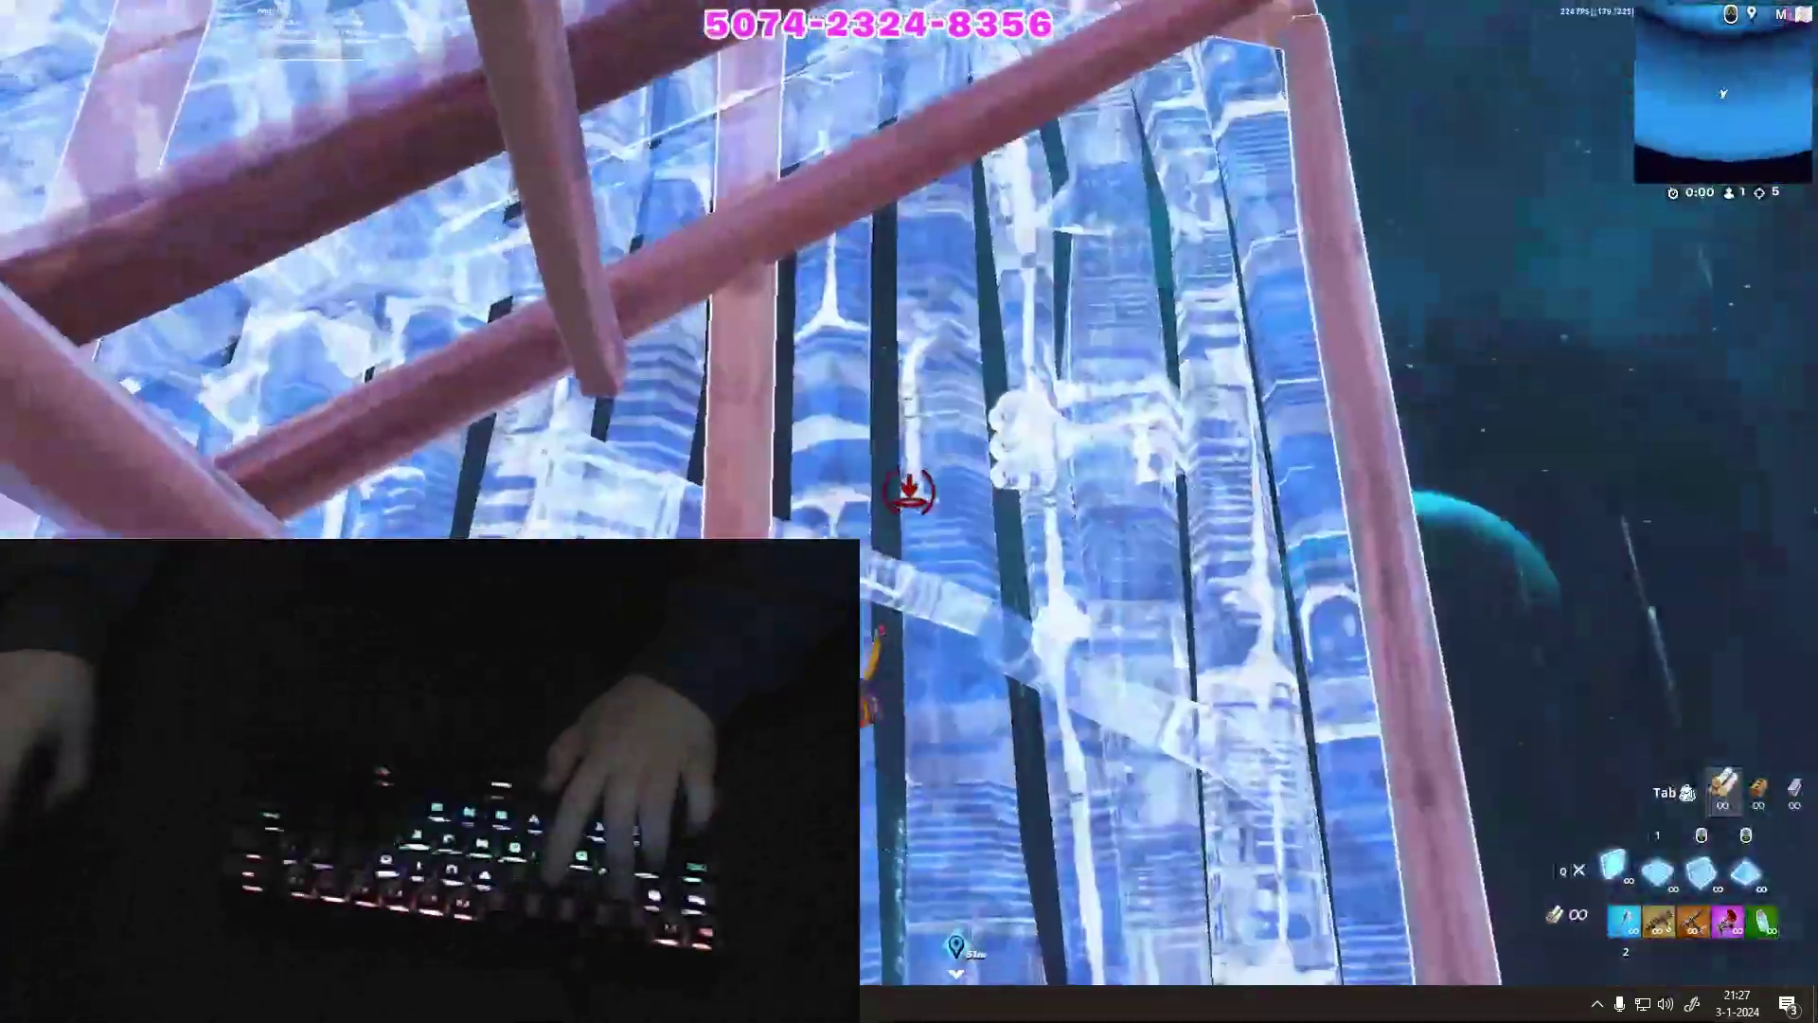
Climb onto the ice structure, place a piece along the course, and equip the Grappler.
key(w)
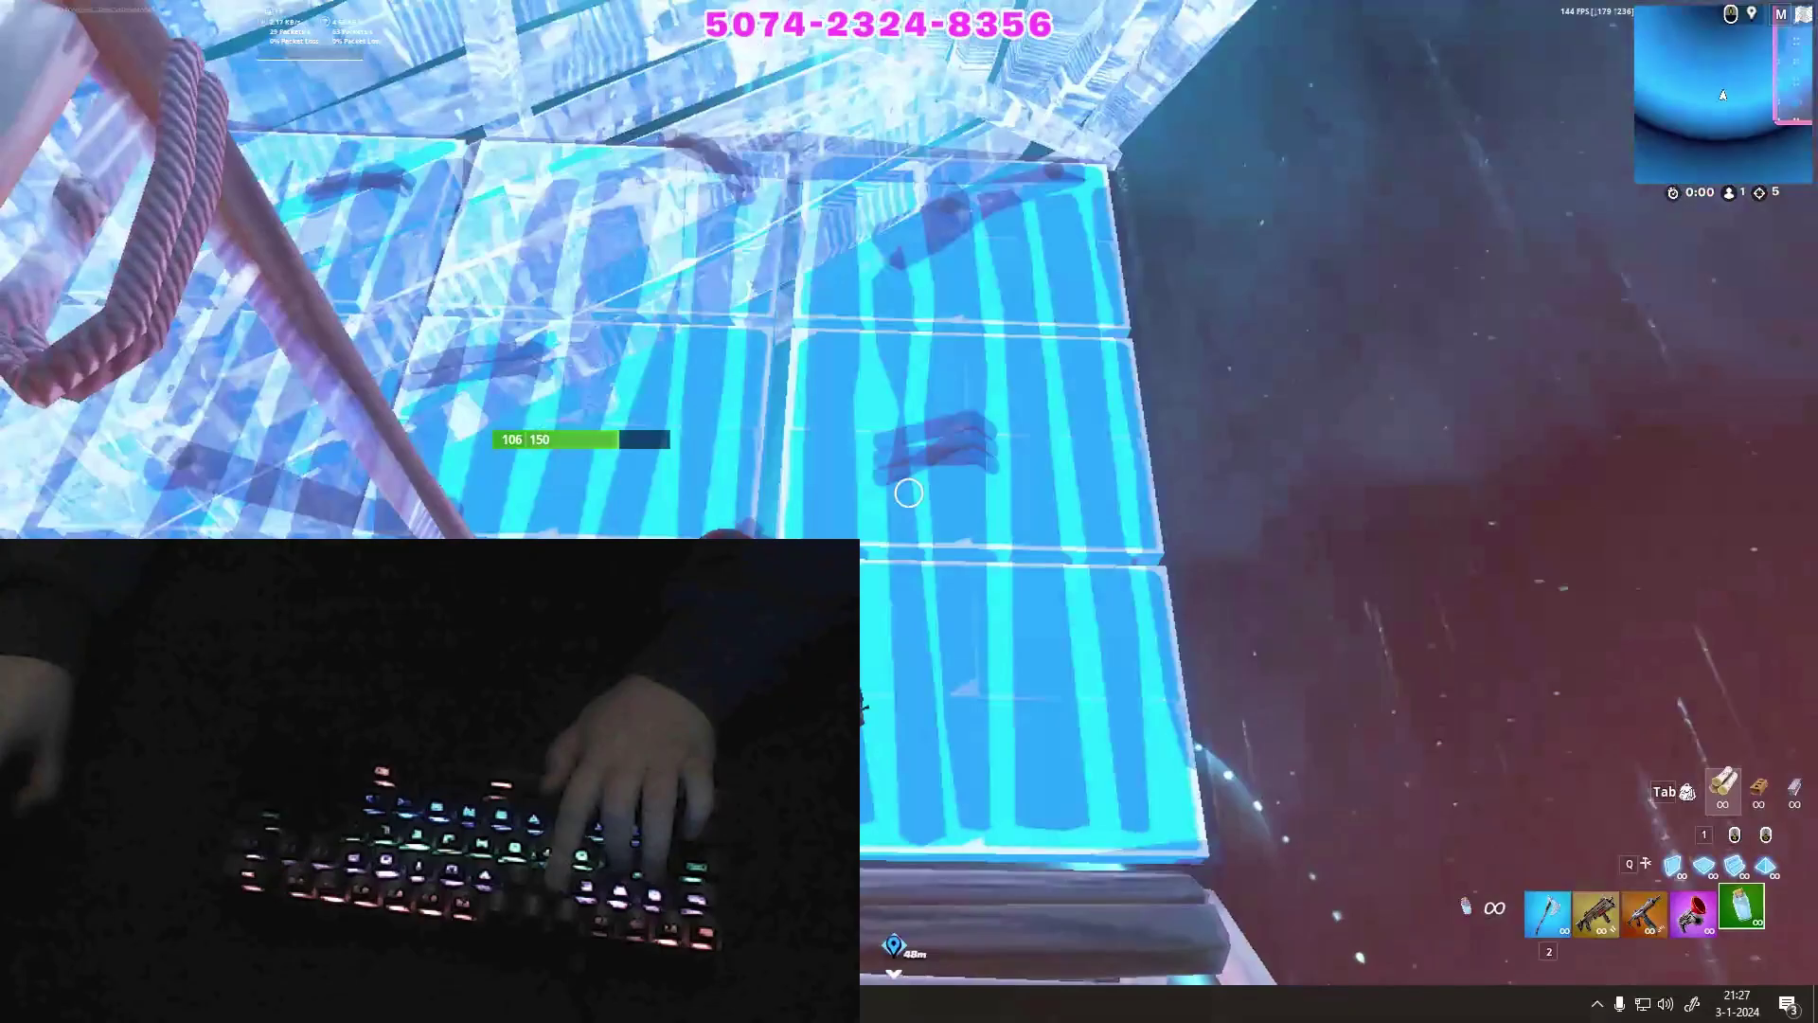
key(q)
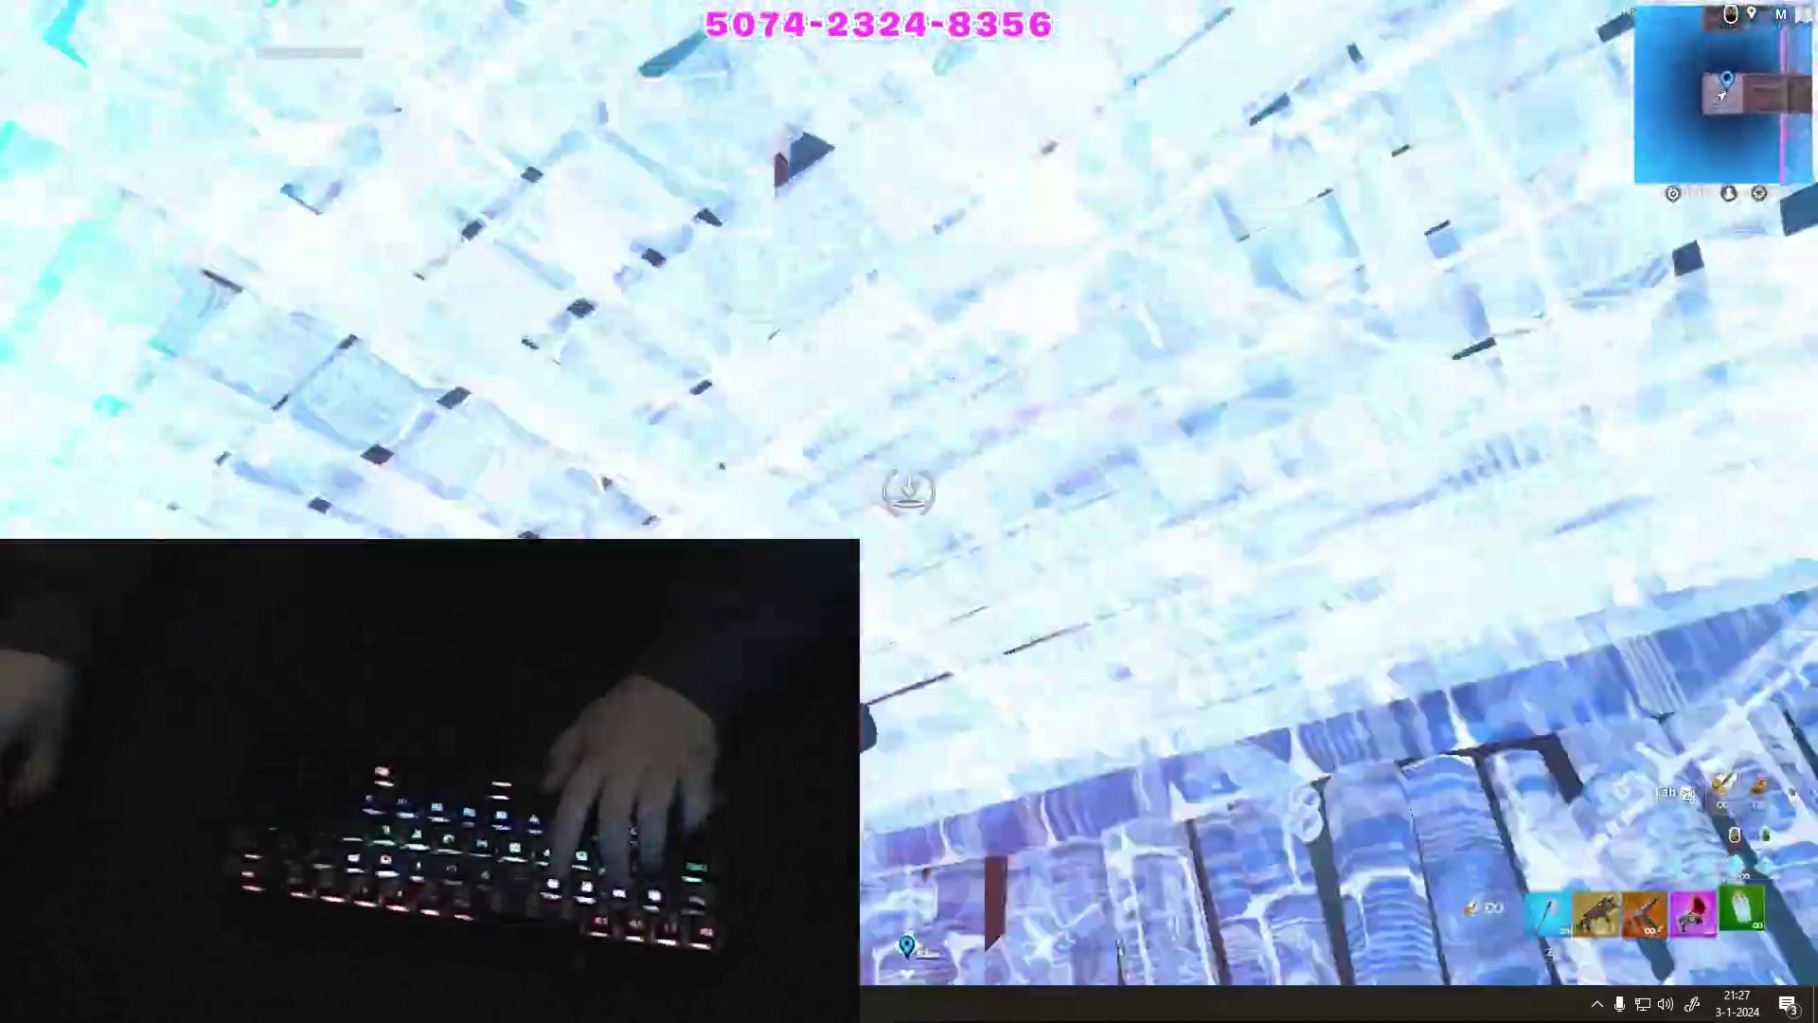
key(q)
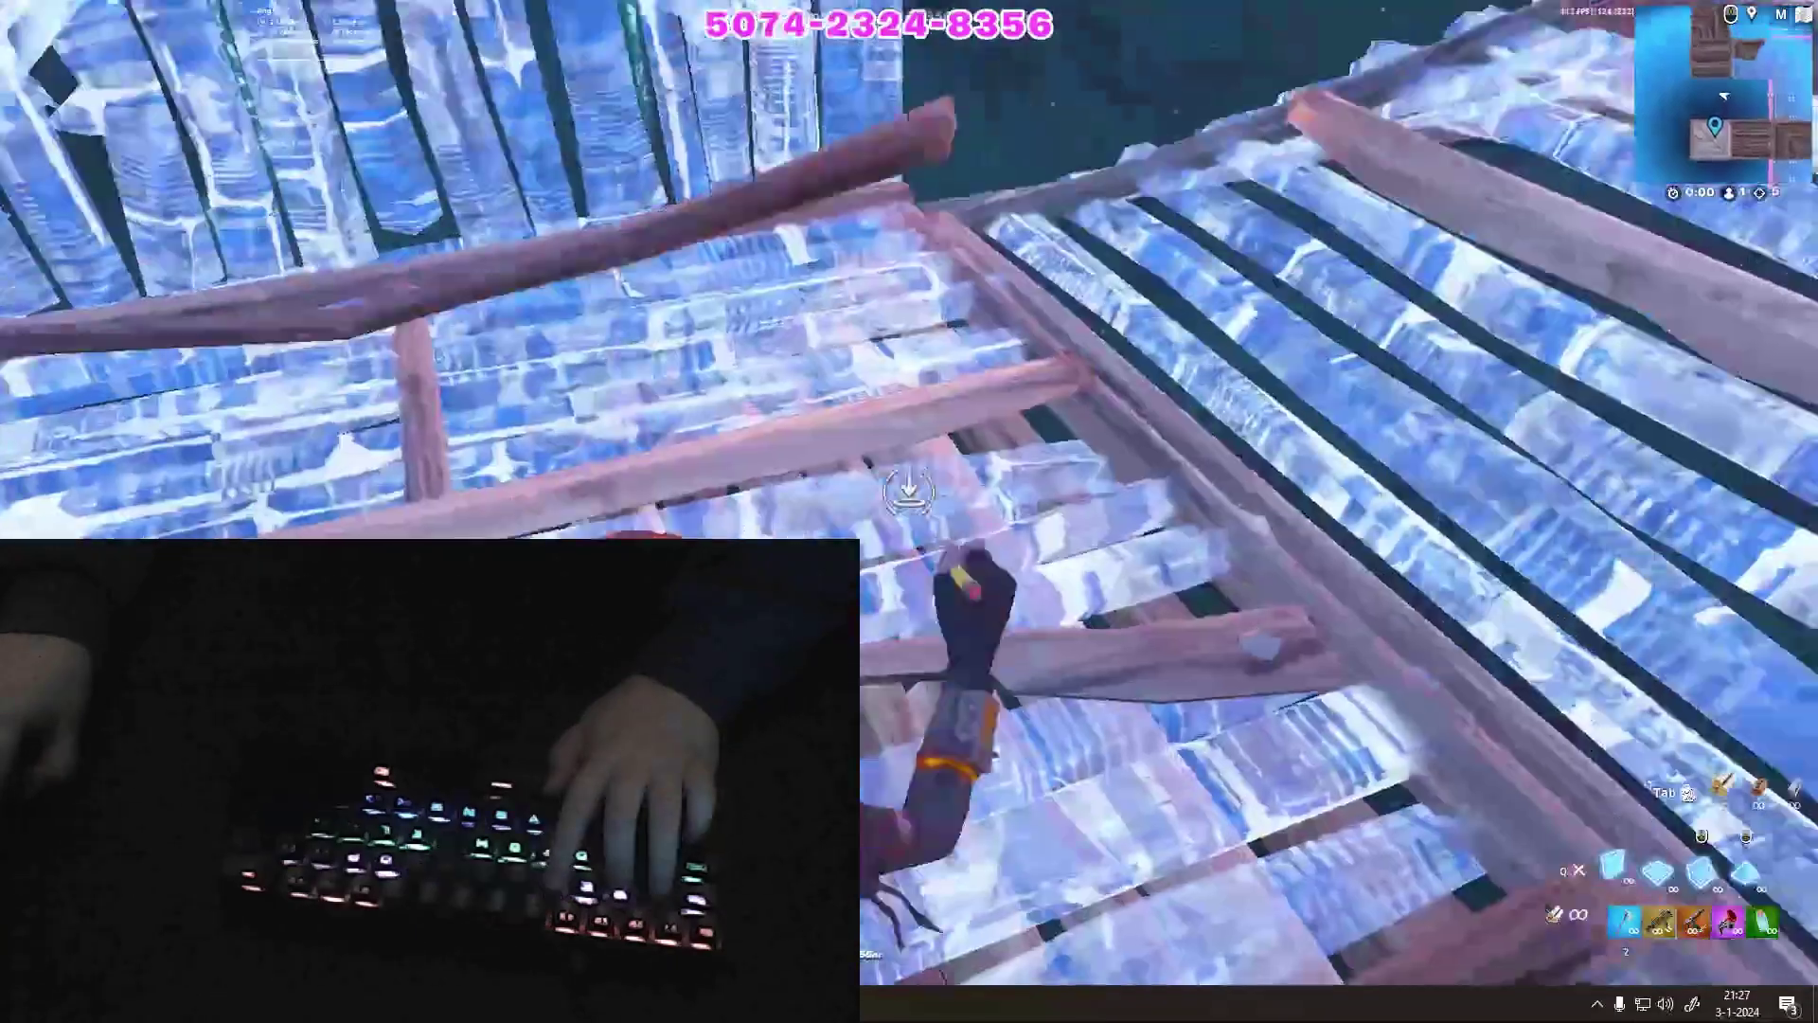
click(909, 489)
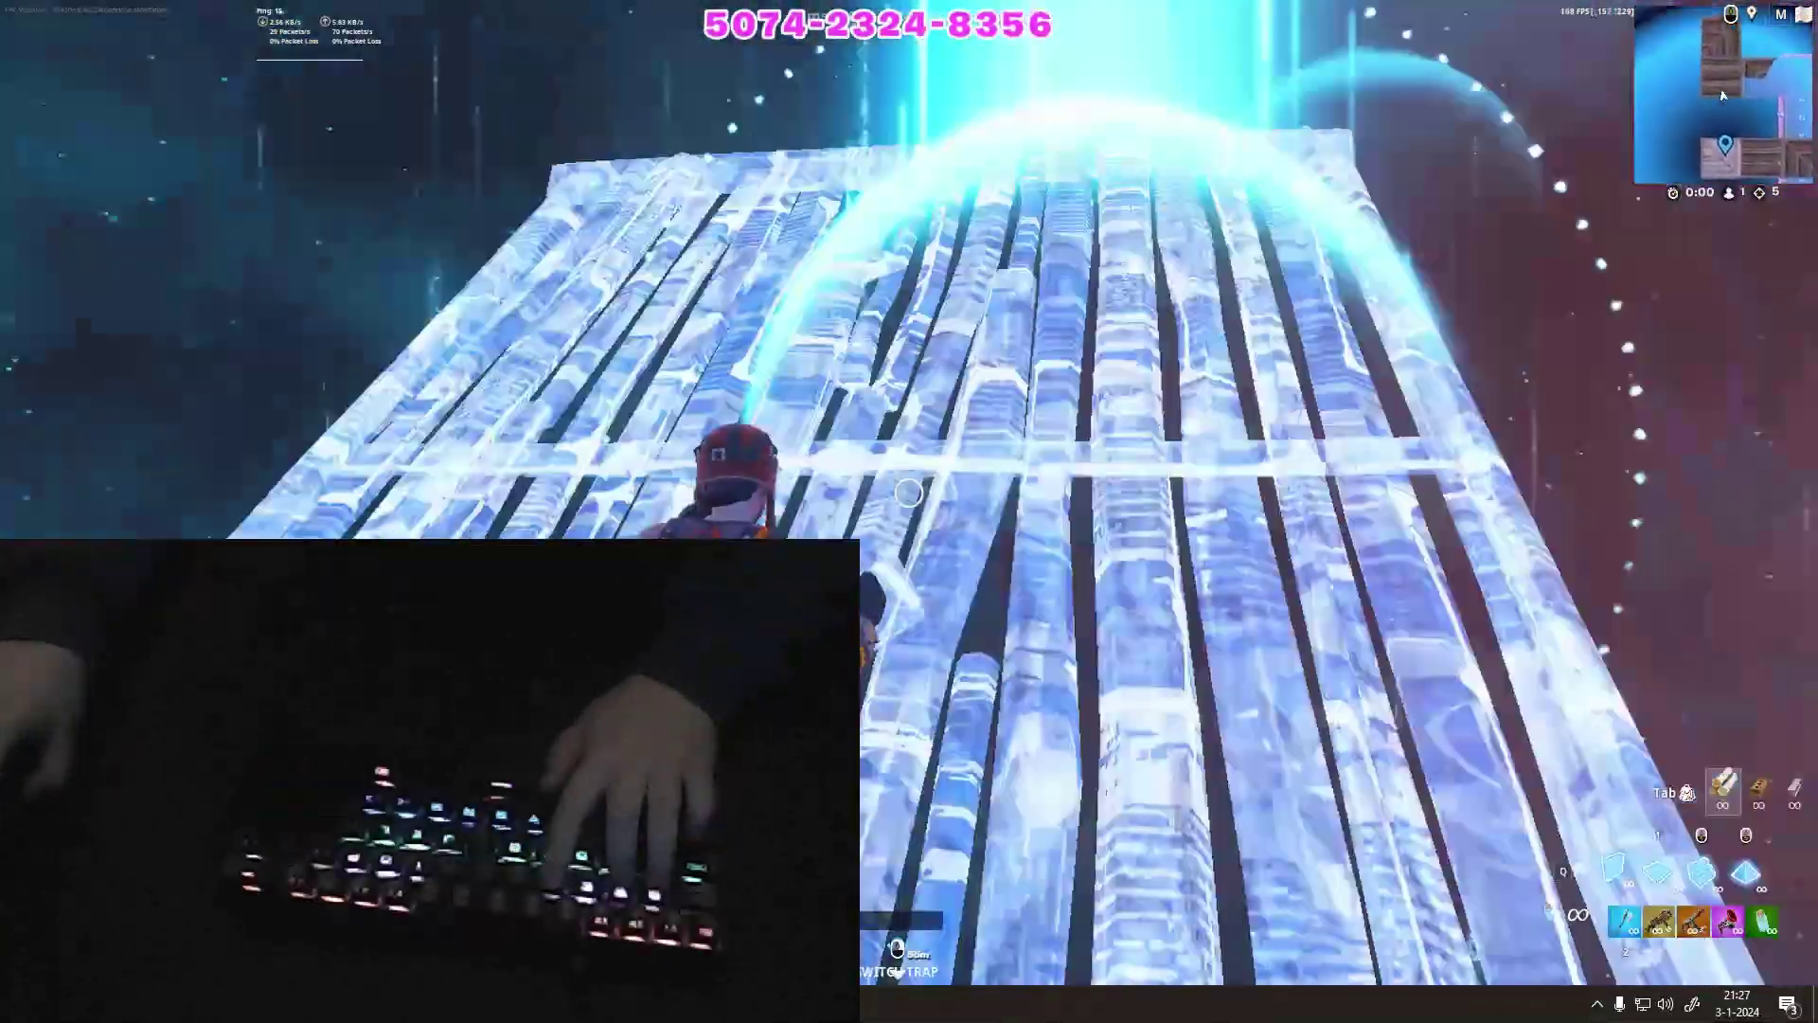
key(4)
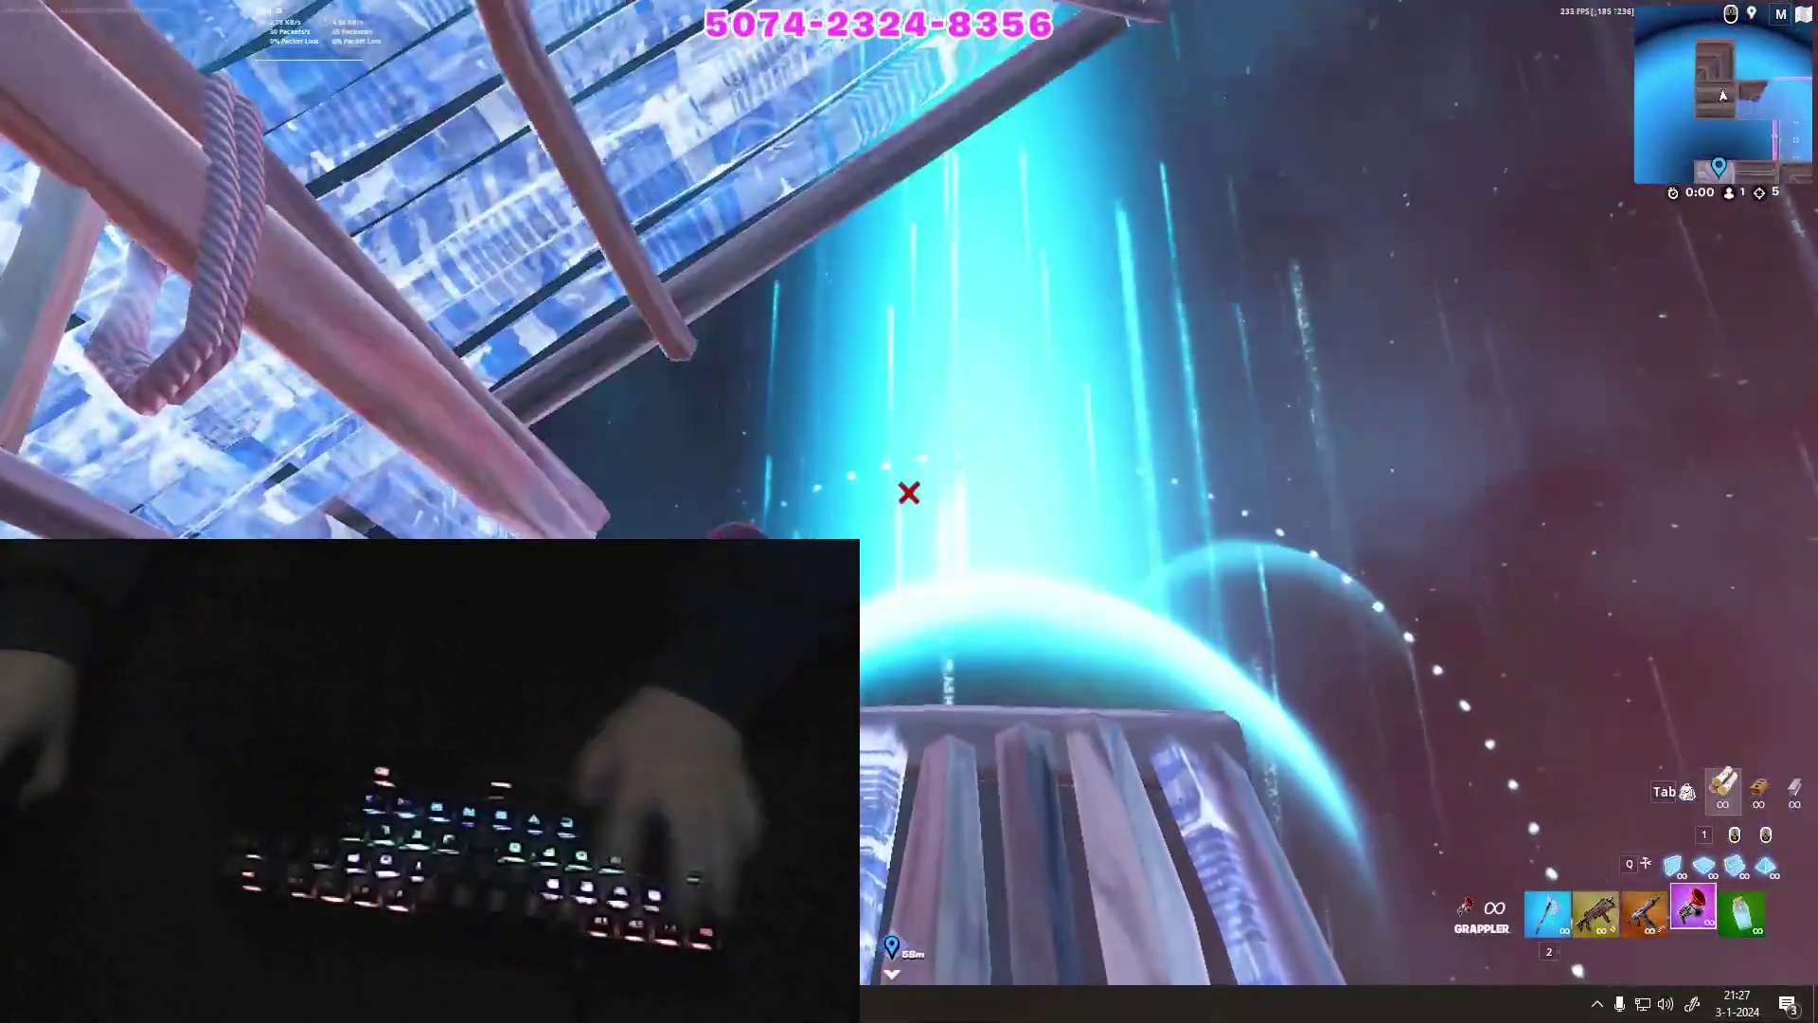
key(super)
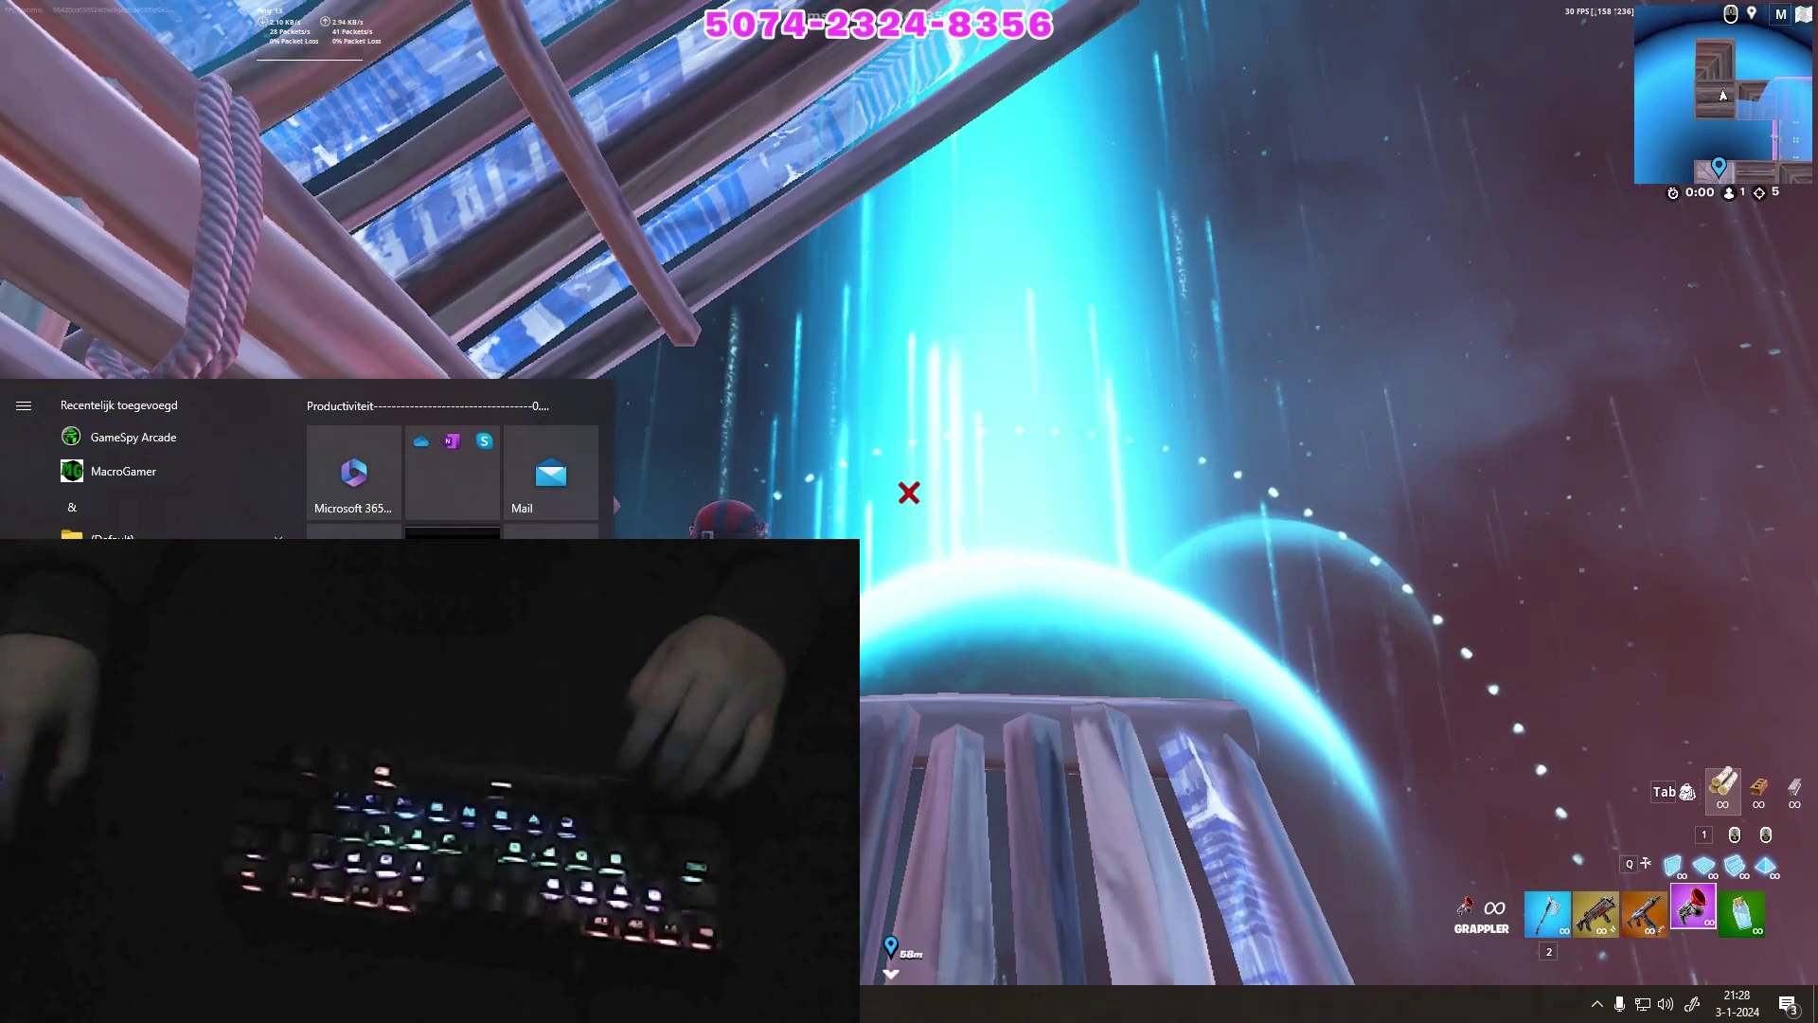
text(toewijding)
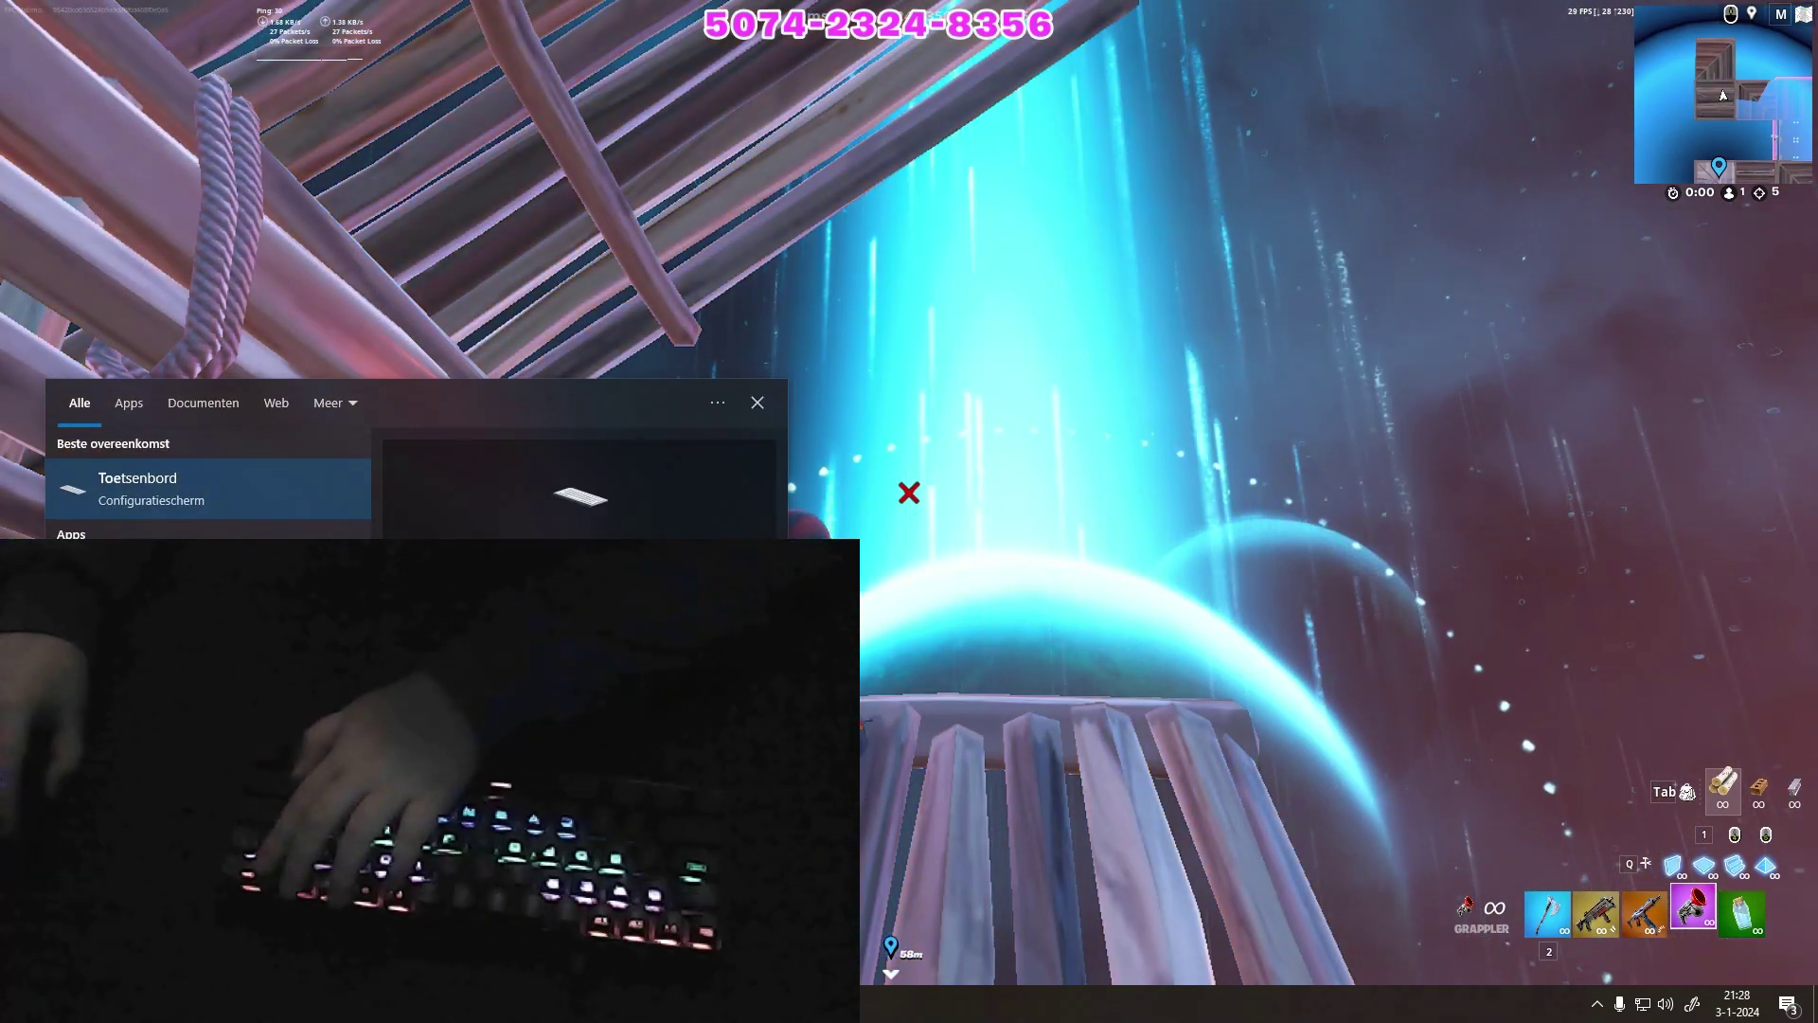
click(177, 483)
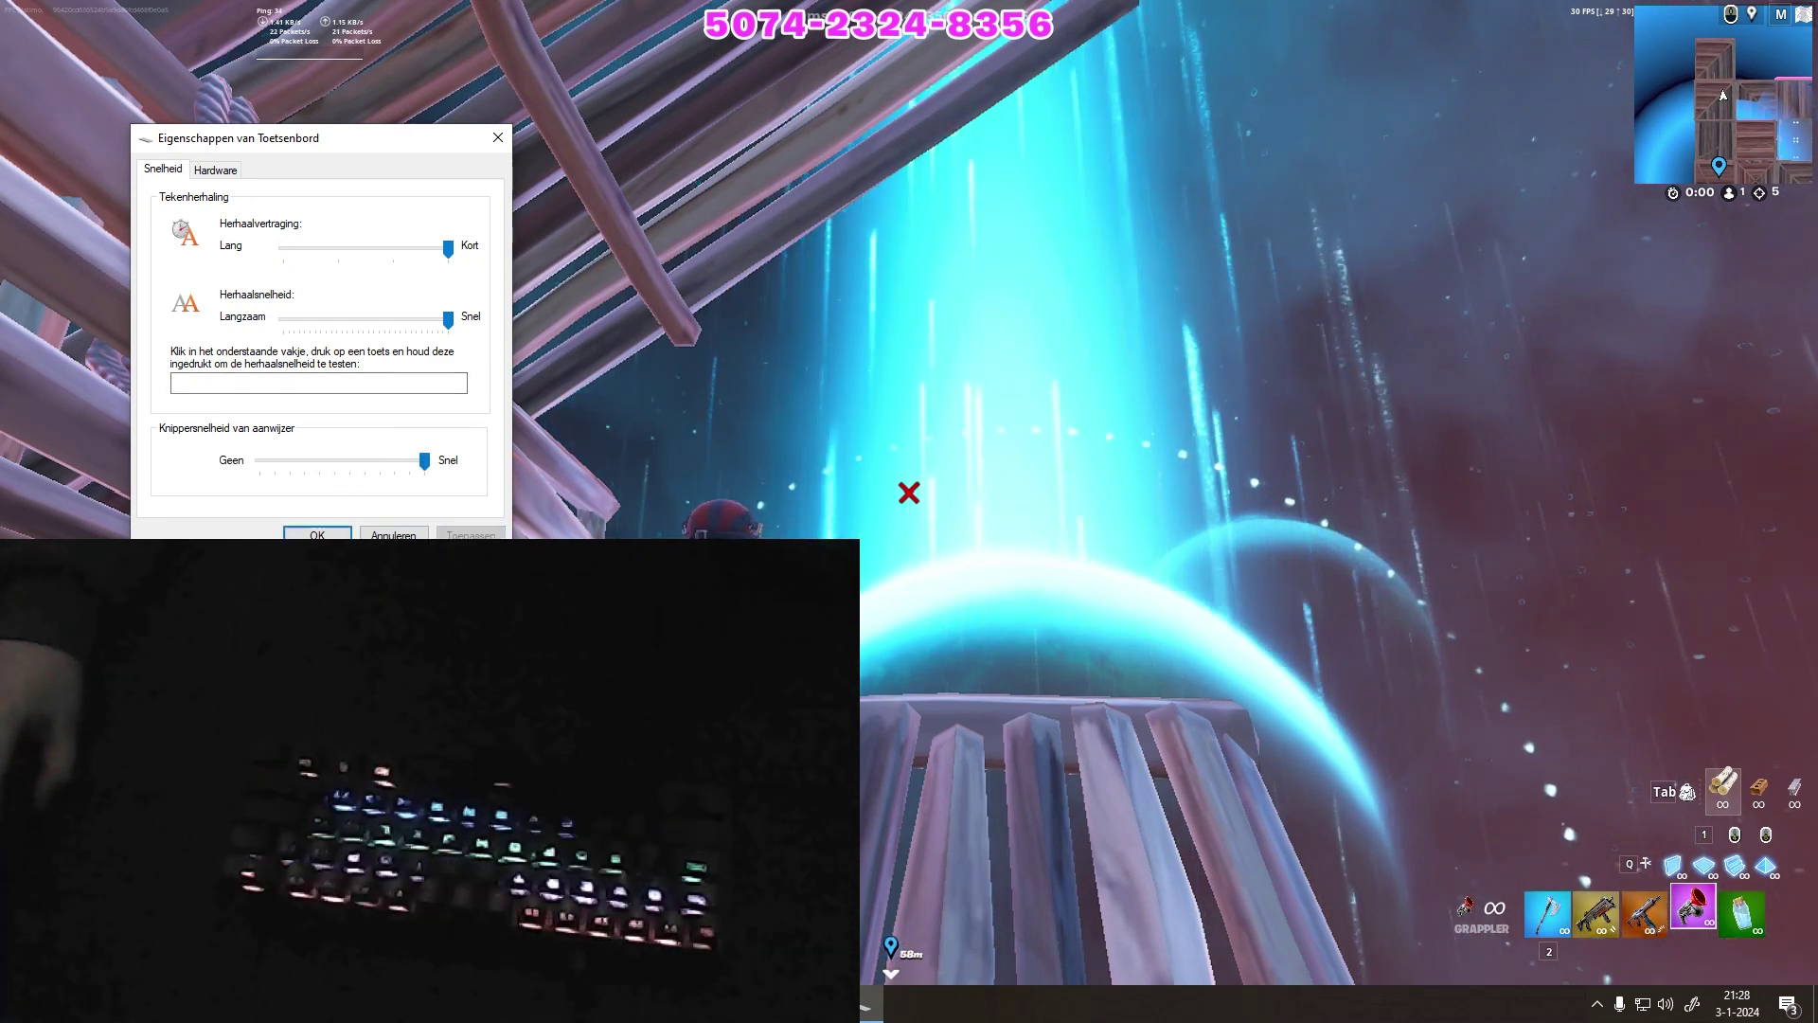
click(681, 514)
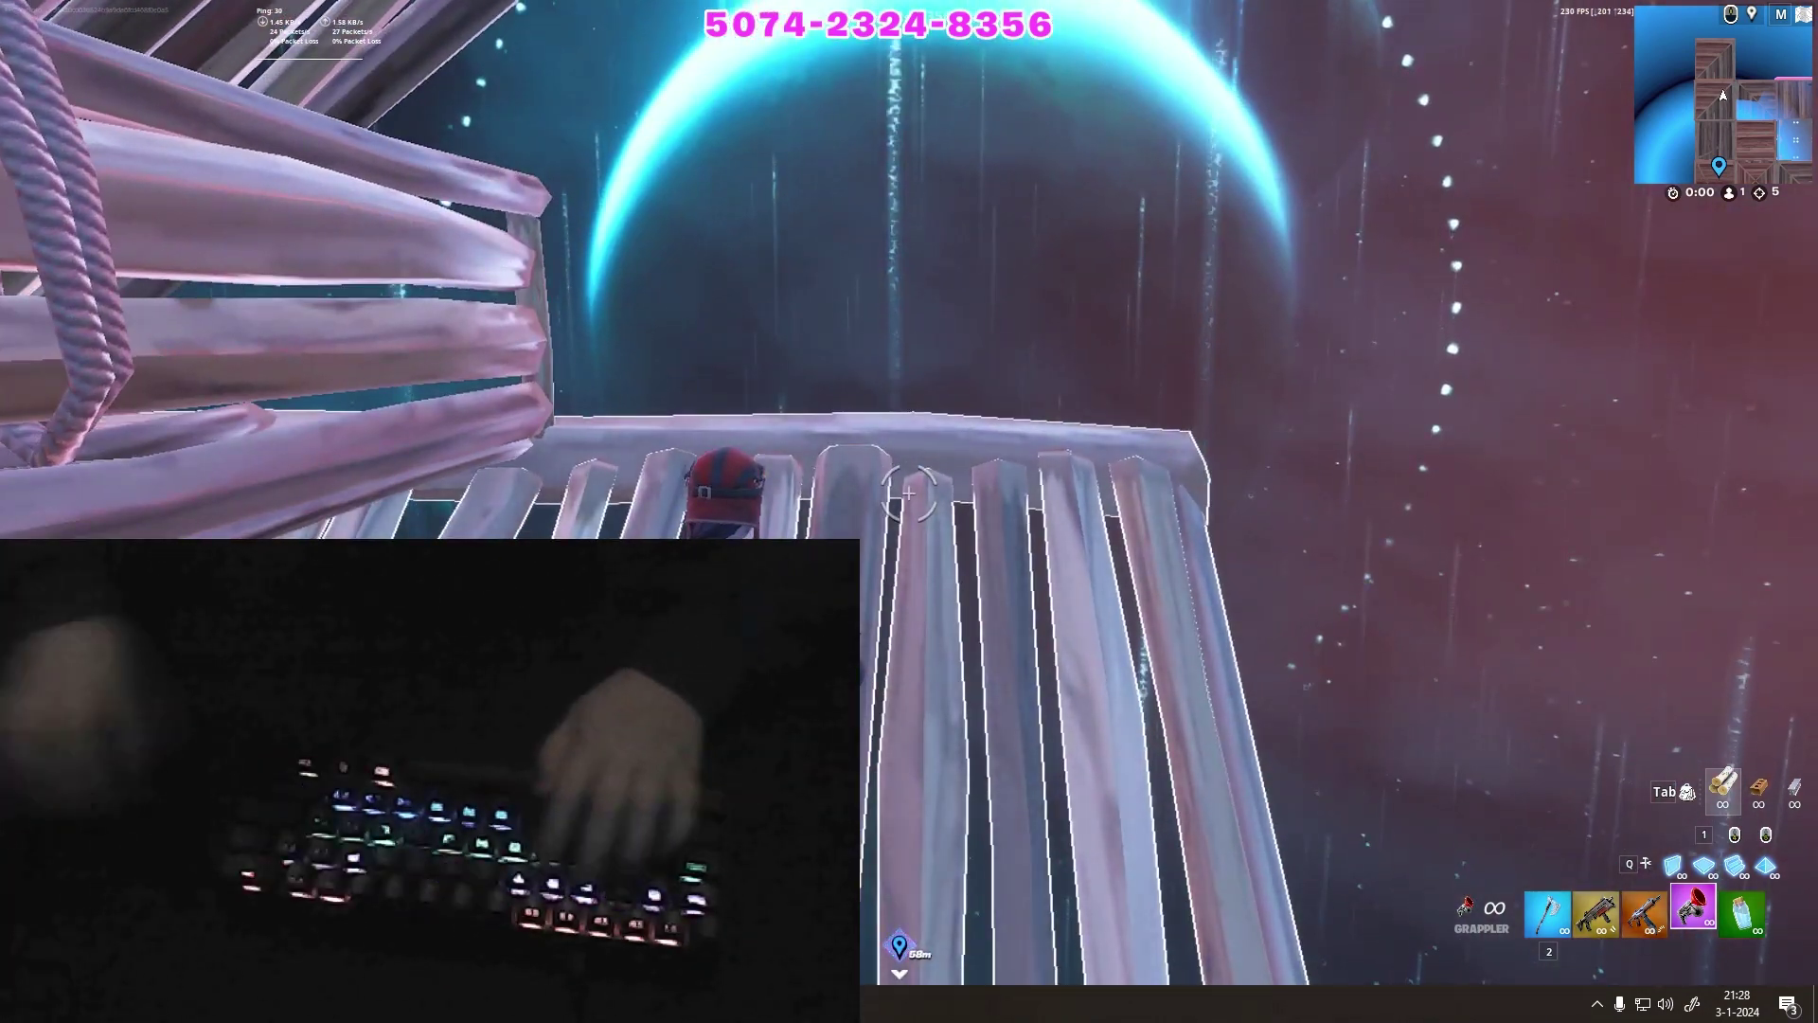
Save a replay clip, cycle Grappler and shotgun, then build walls and a ceiling around.
key(alt+F10)
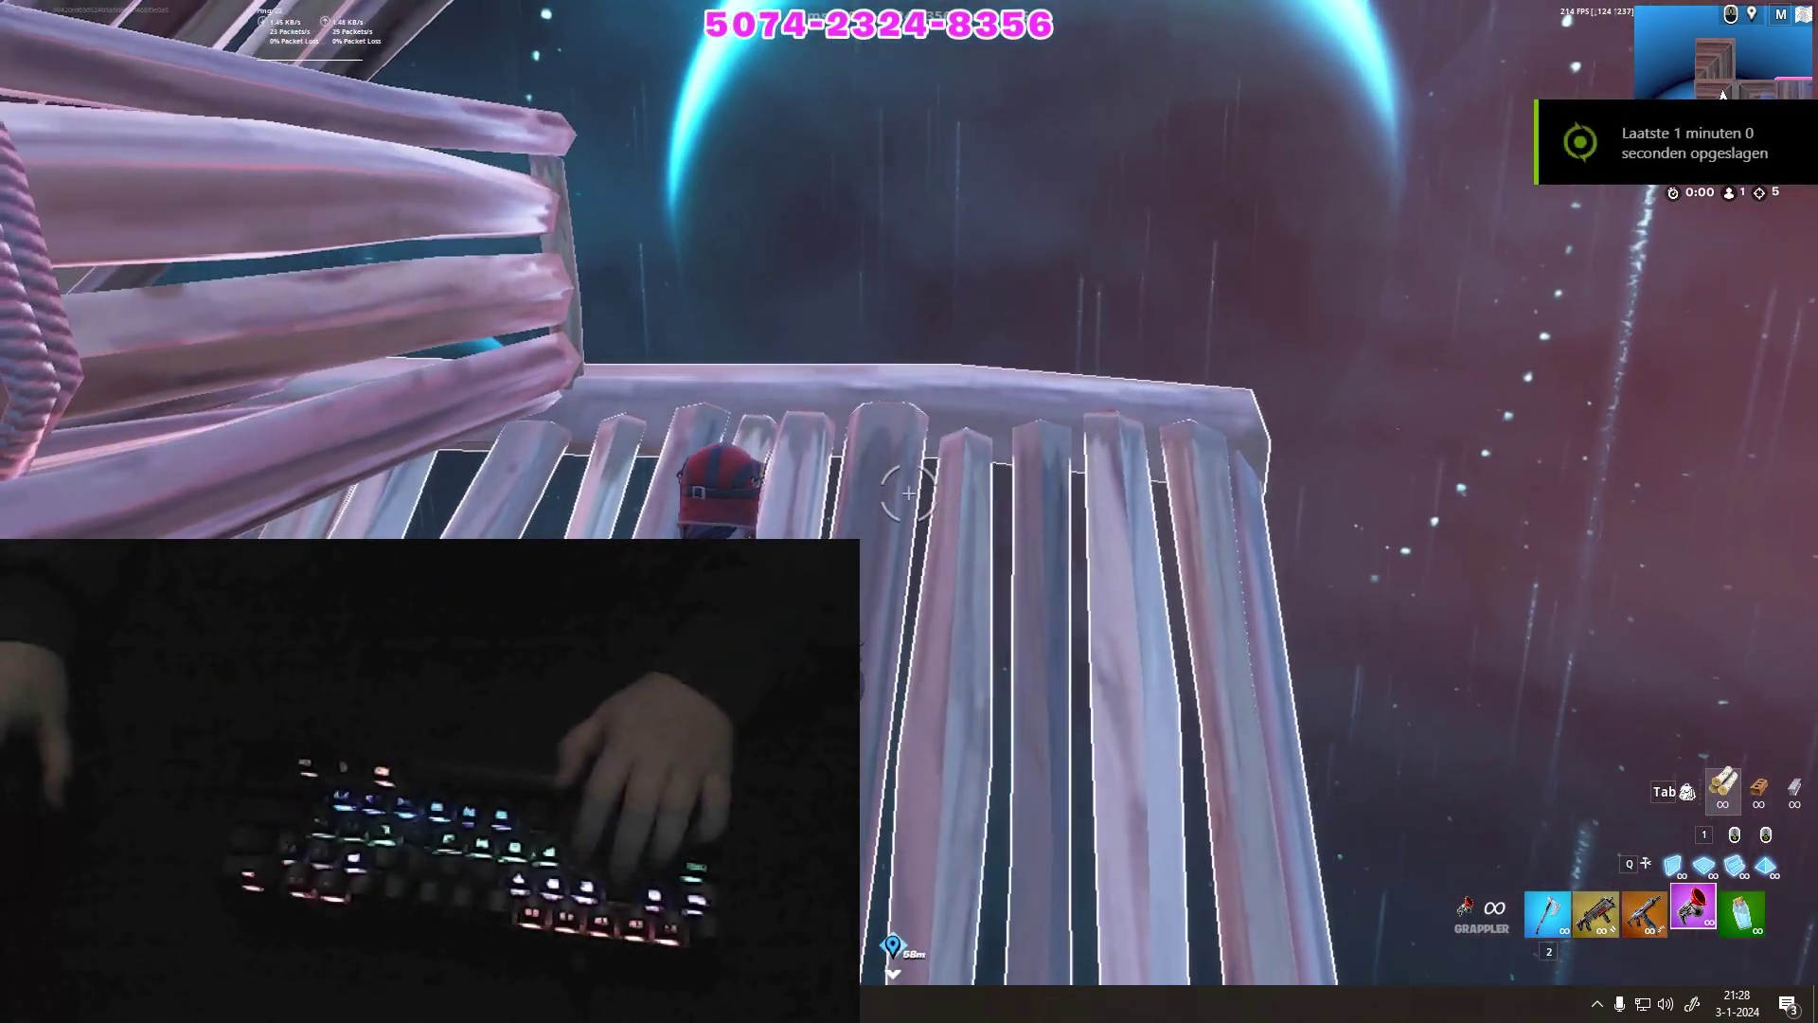
key(4)
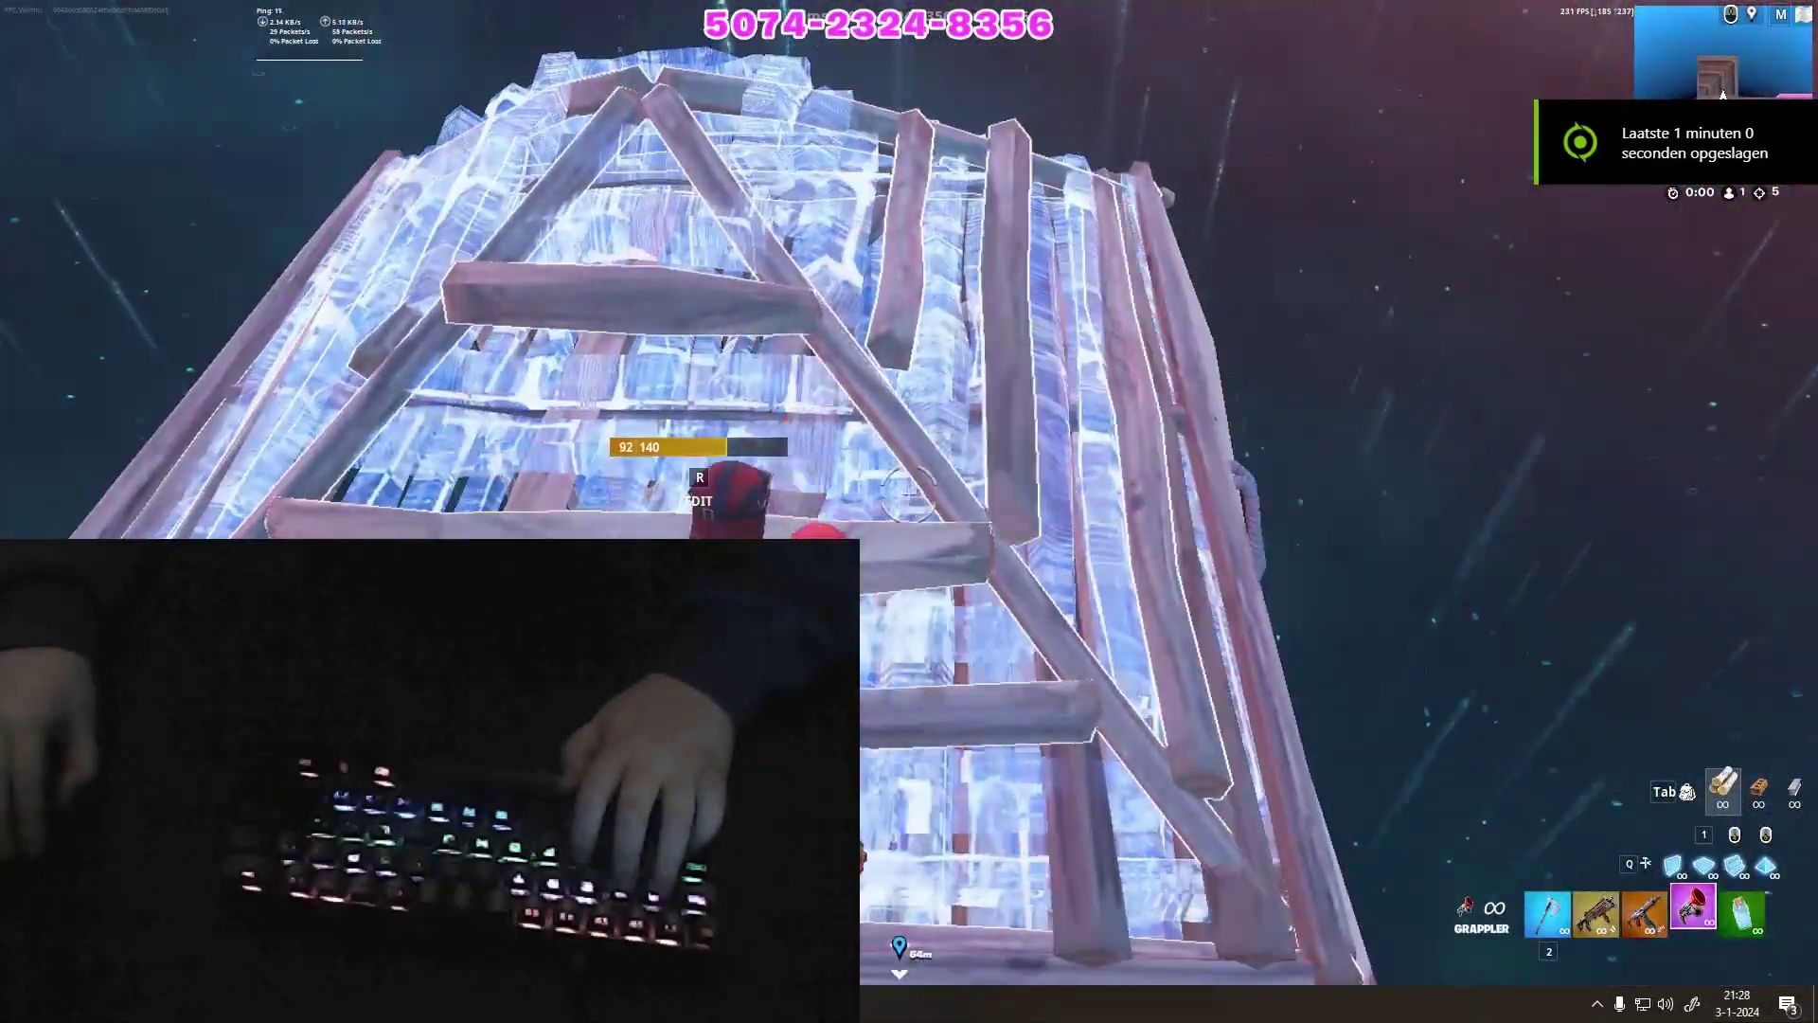
key(2)
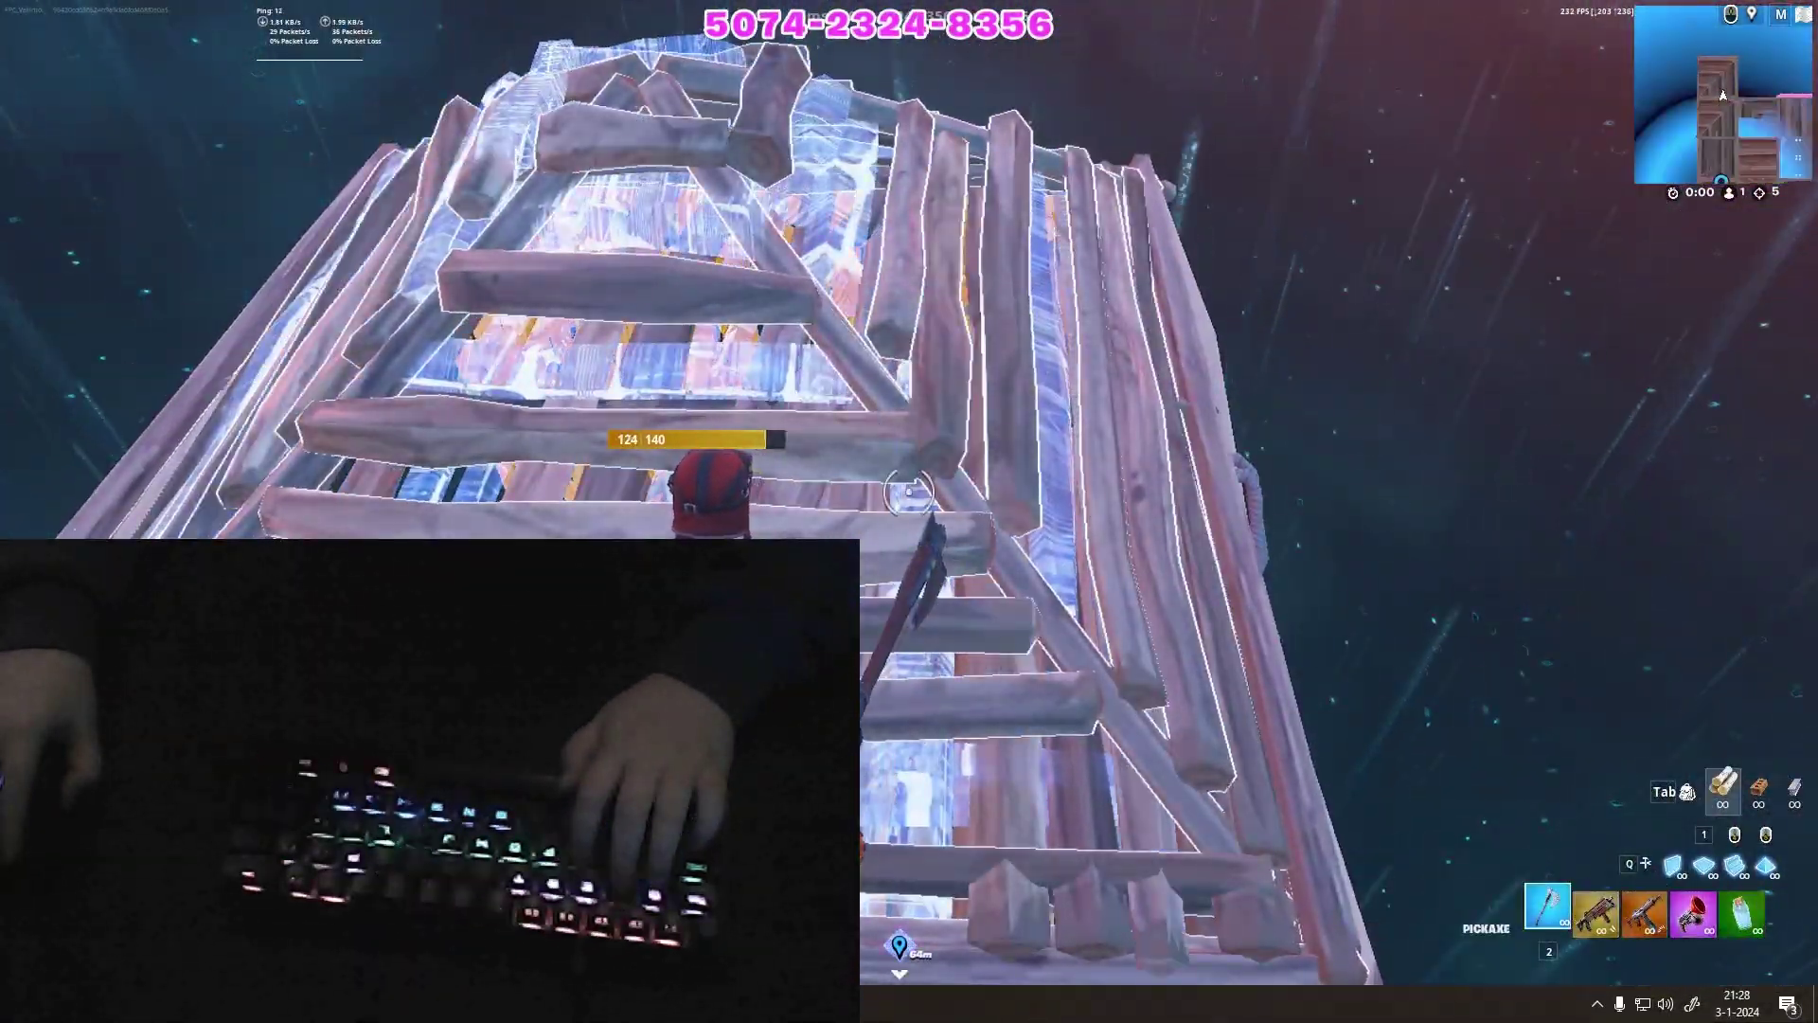
key(q)
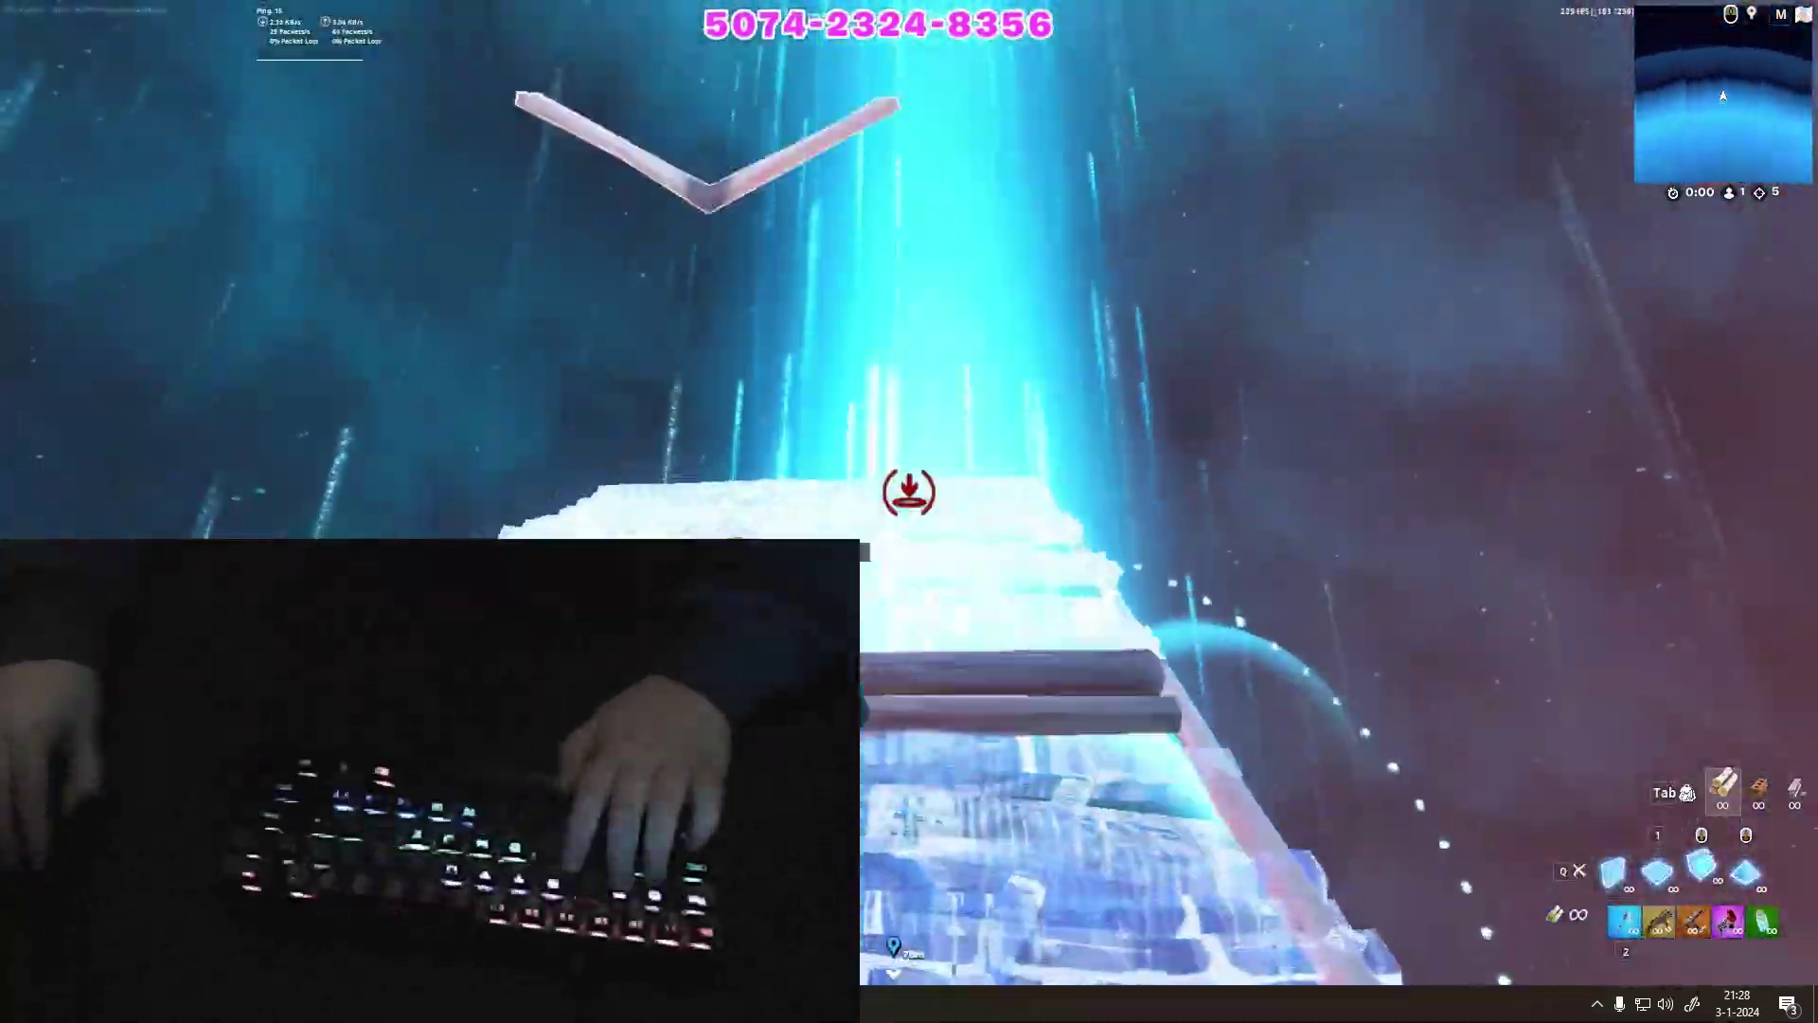
click(909, 490)
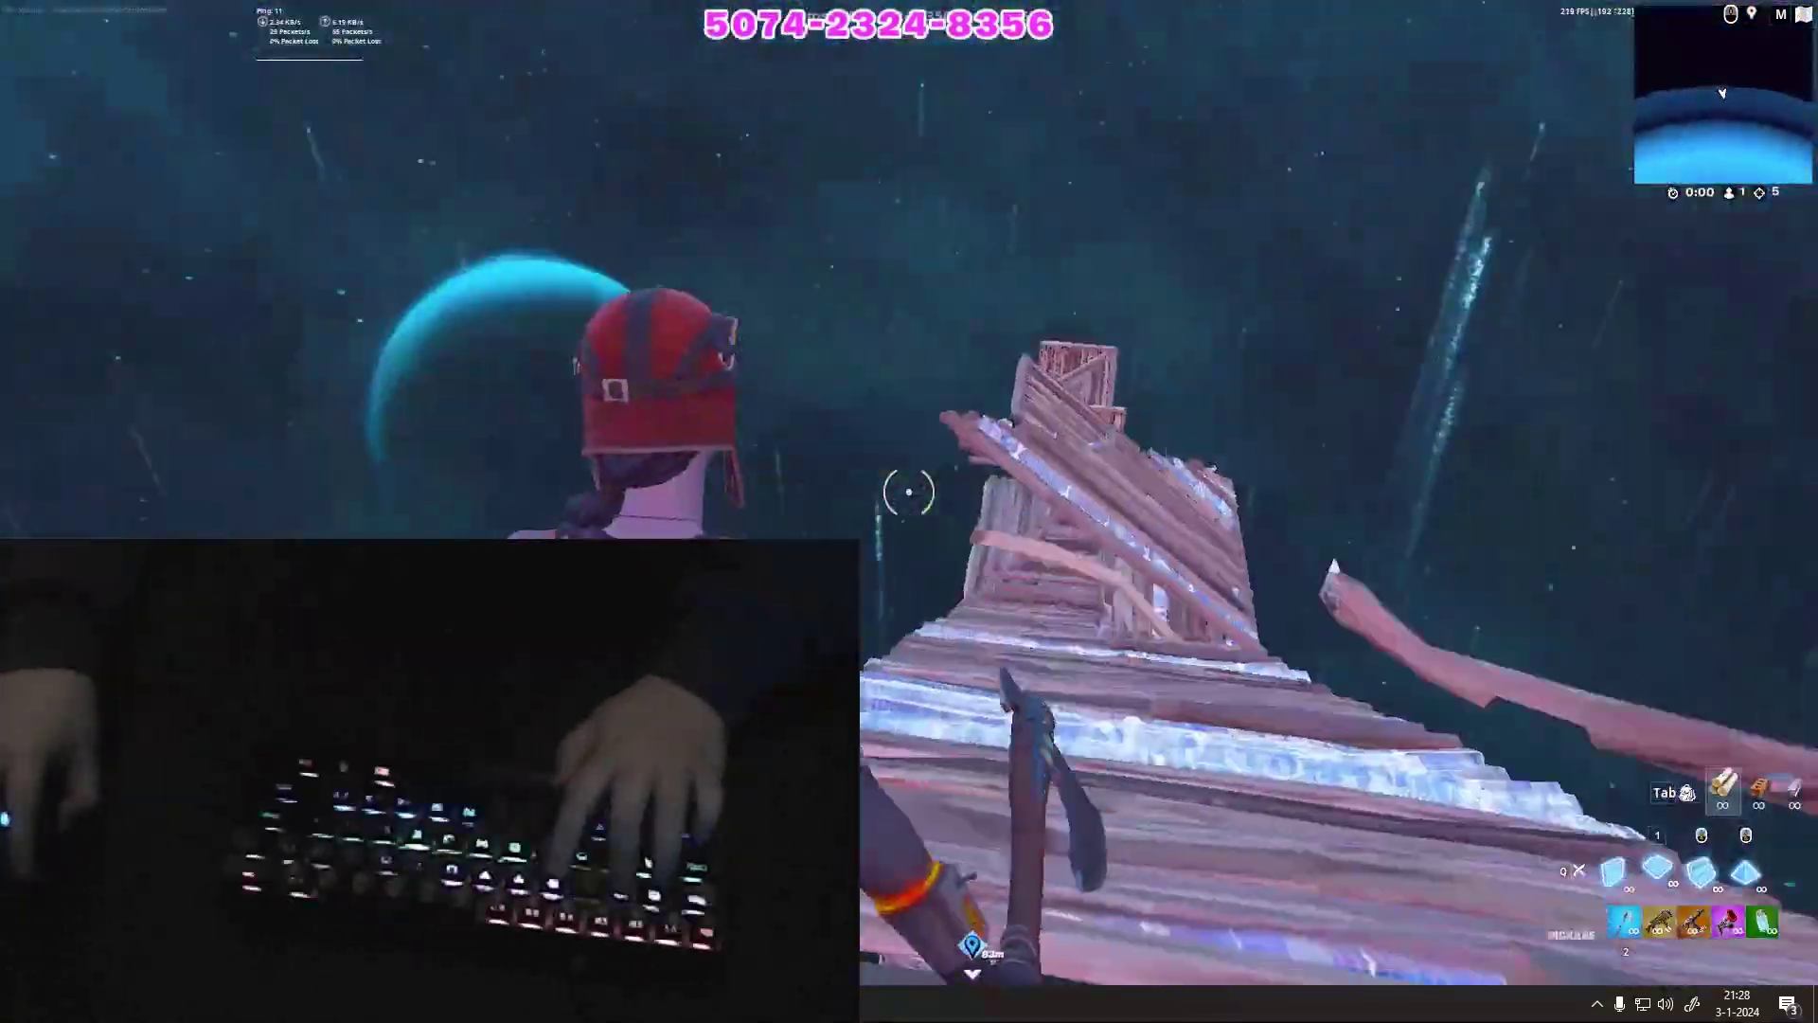
click(909, 490)
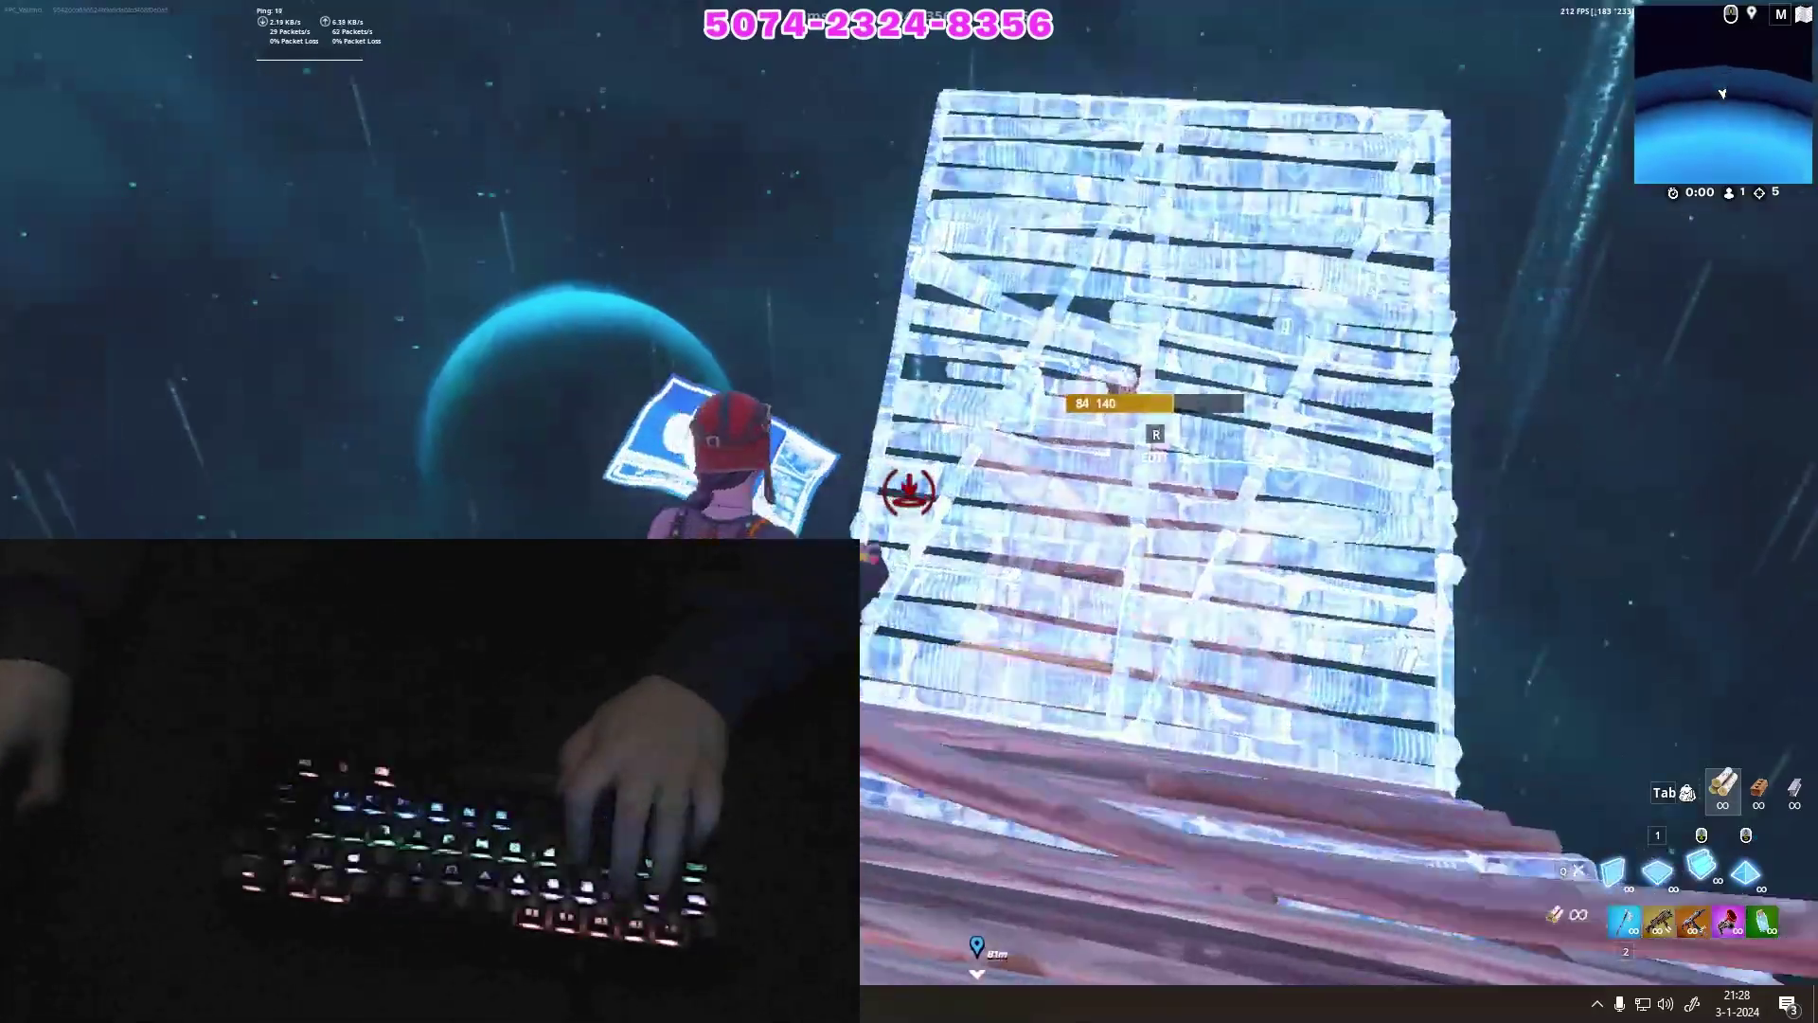
Swap to the pickaxe and back, then place ramp, wall and floor pieces around.
key(1)
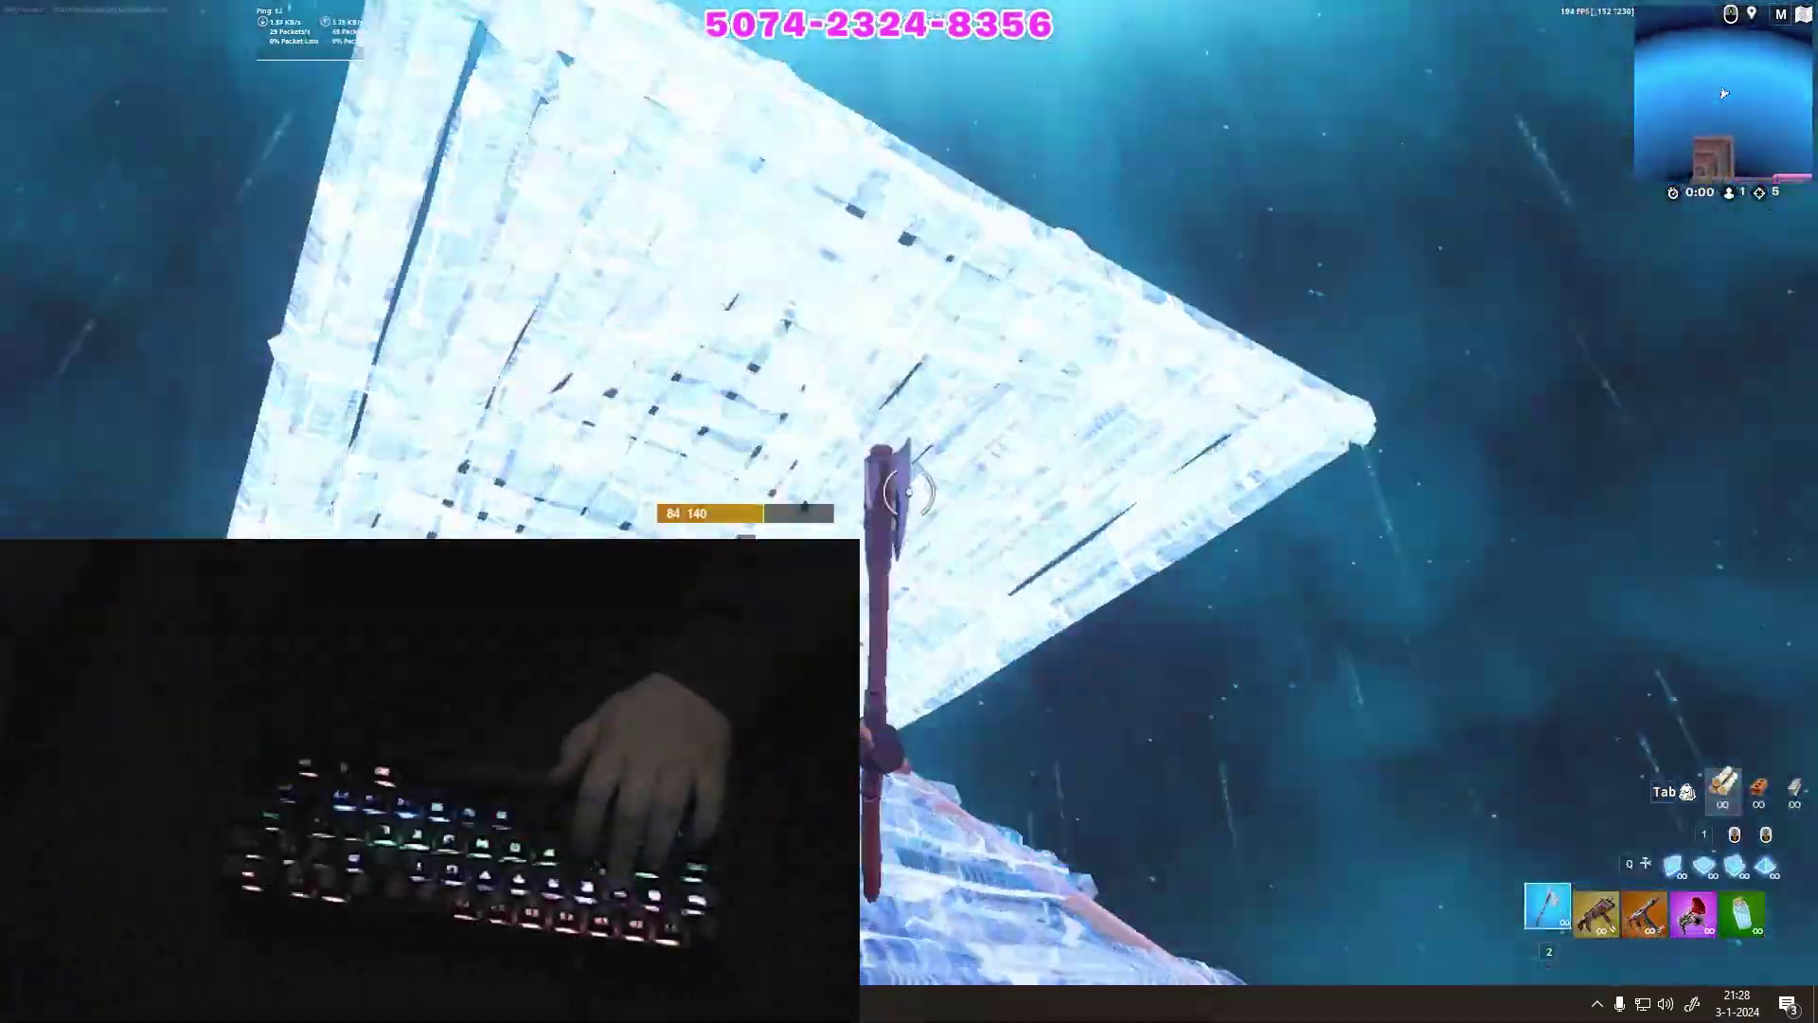
key(q)
click(909, 491)
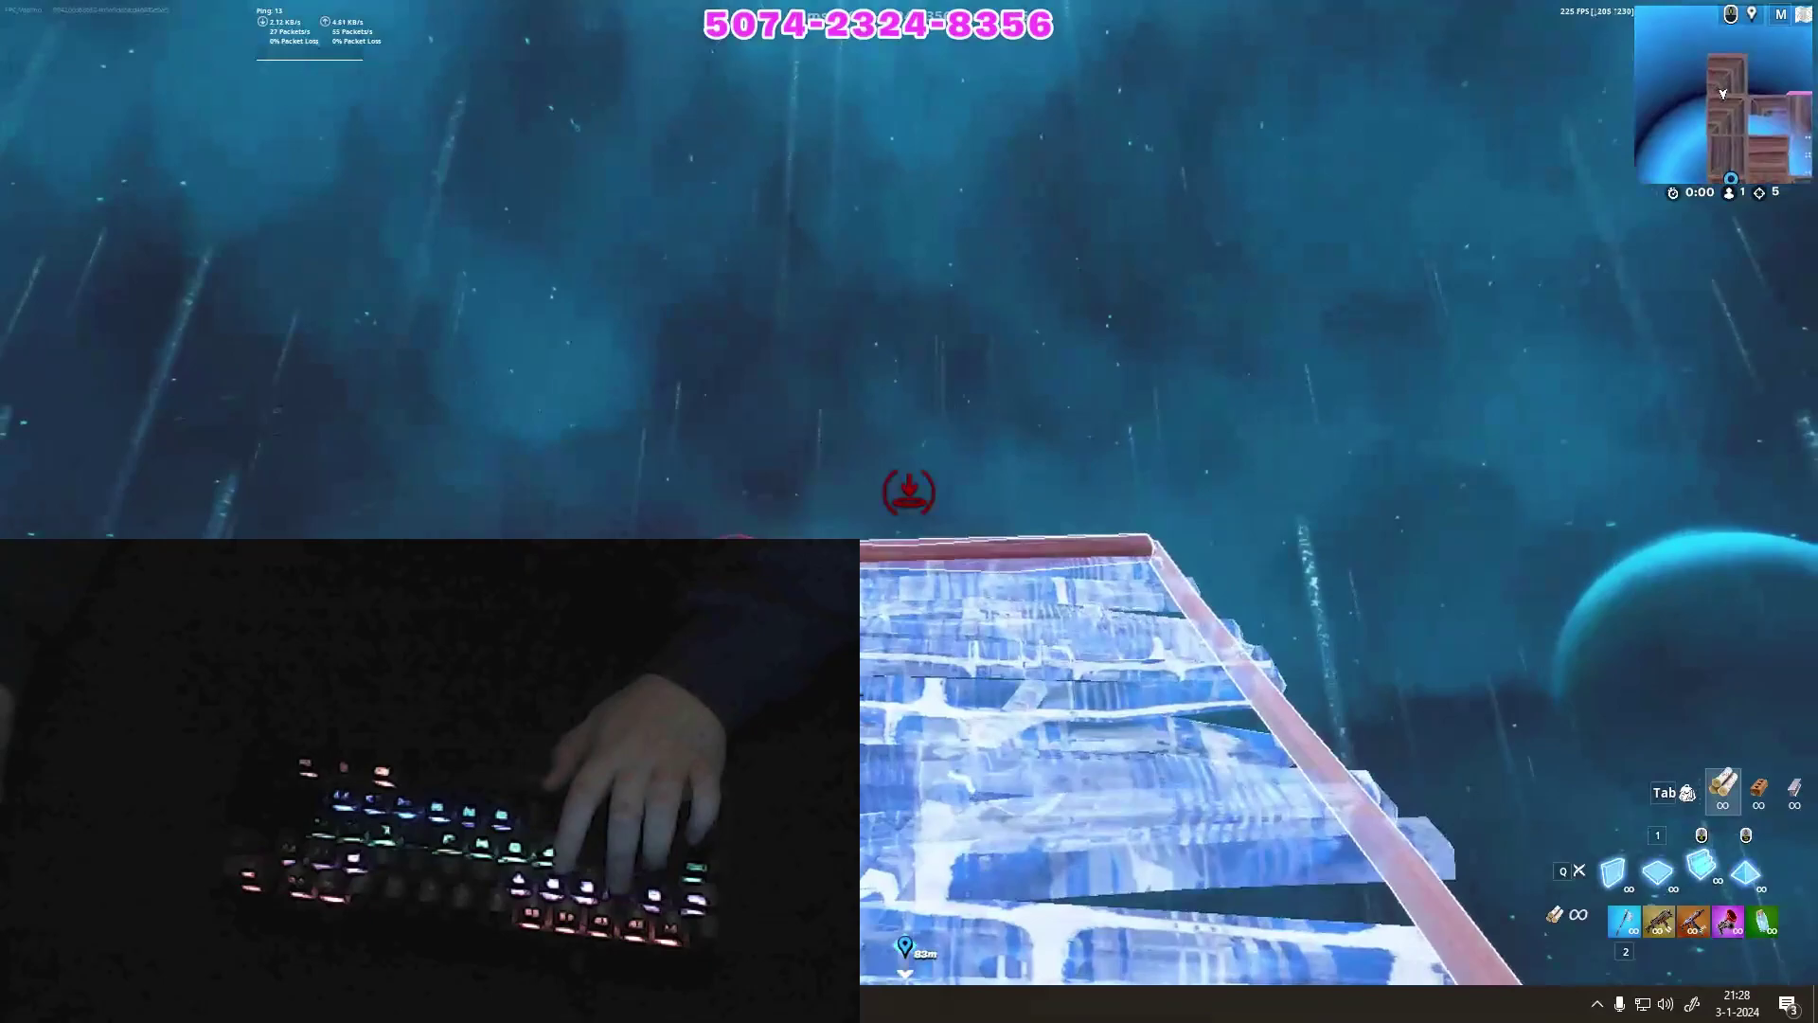
click(909, 490)
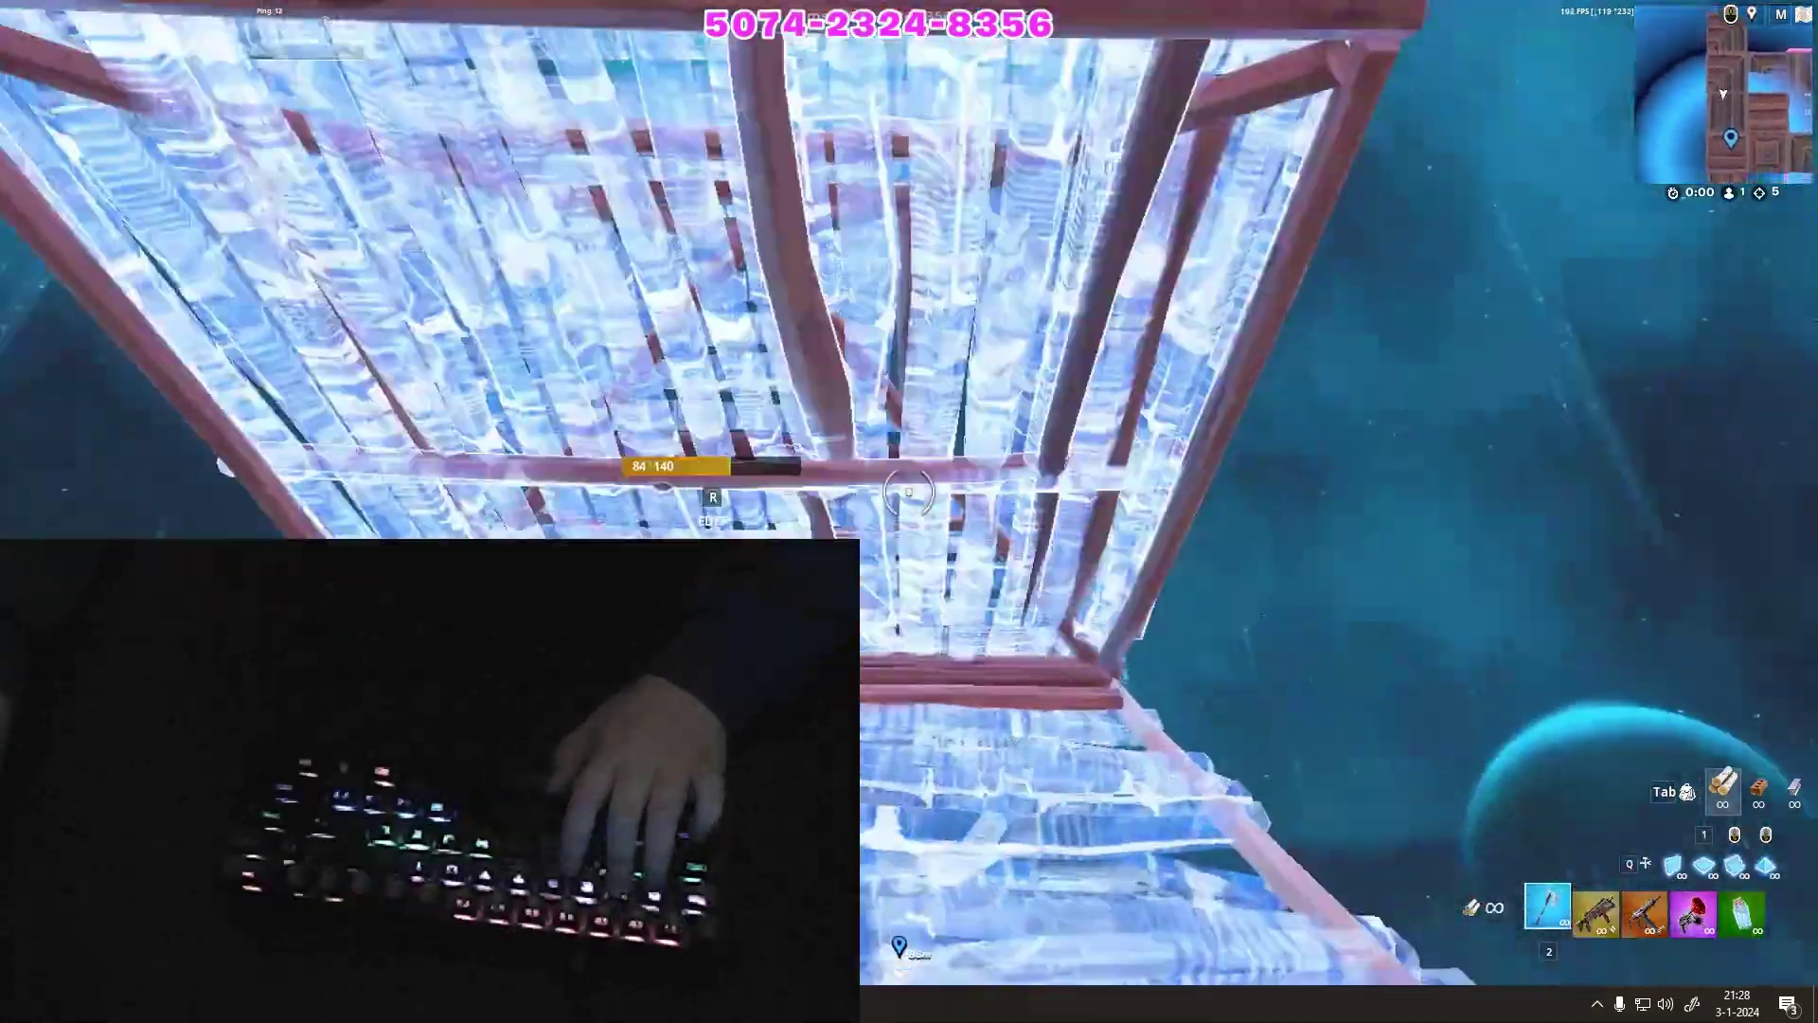
click(909, 490)
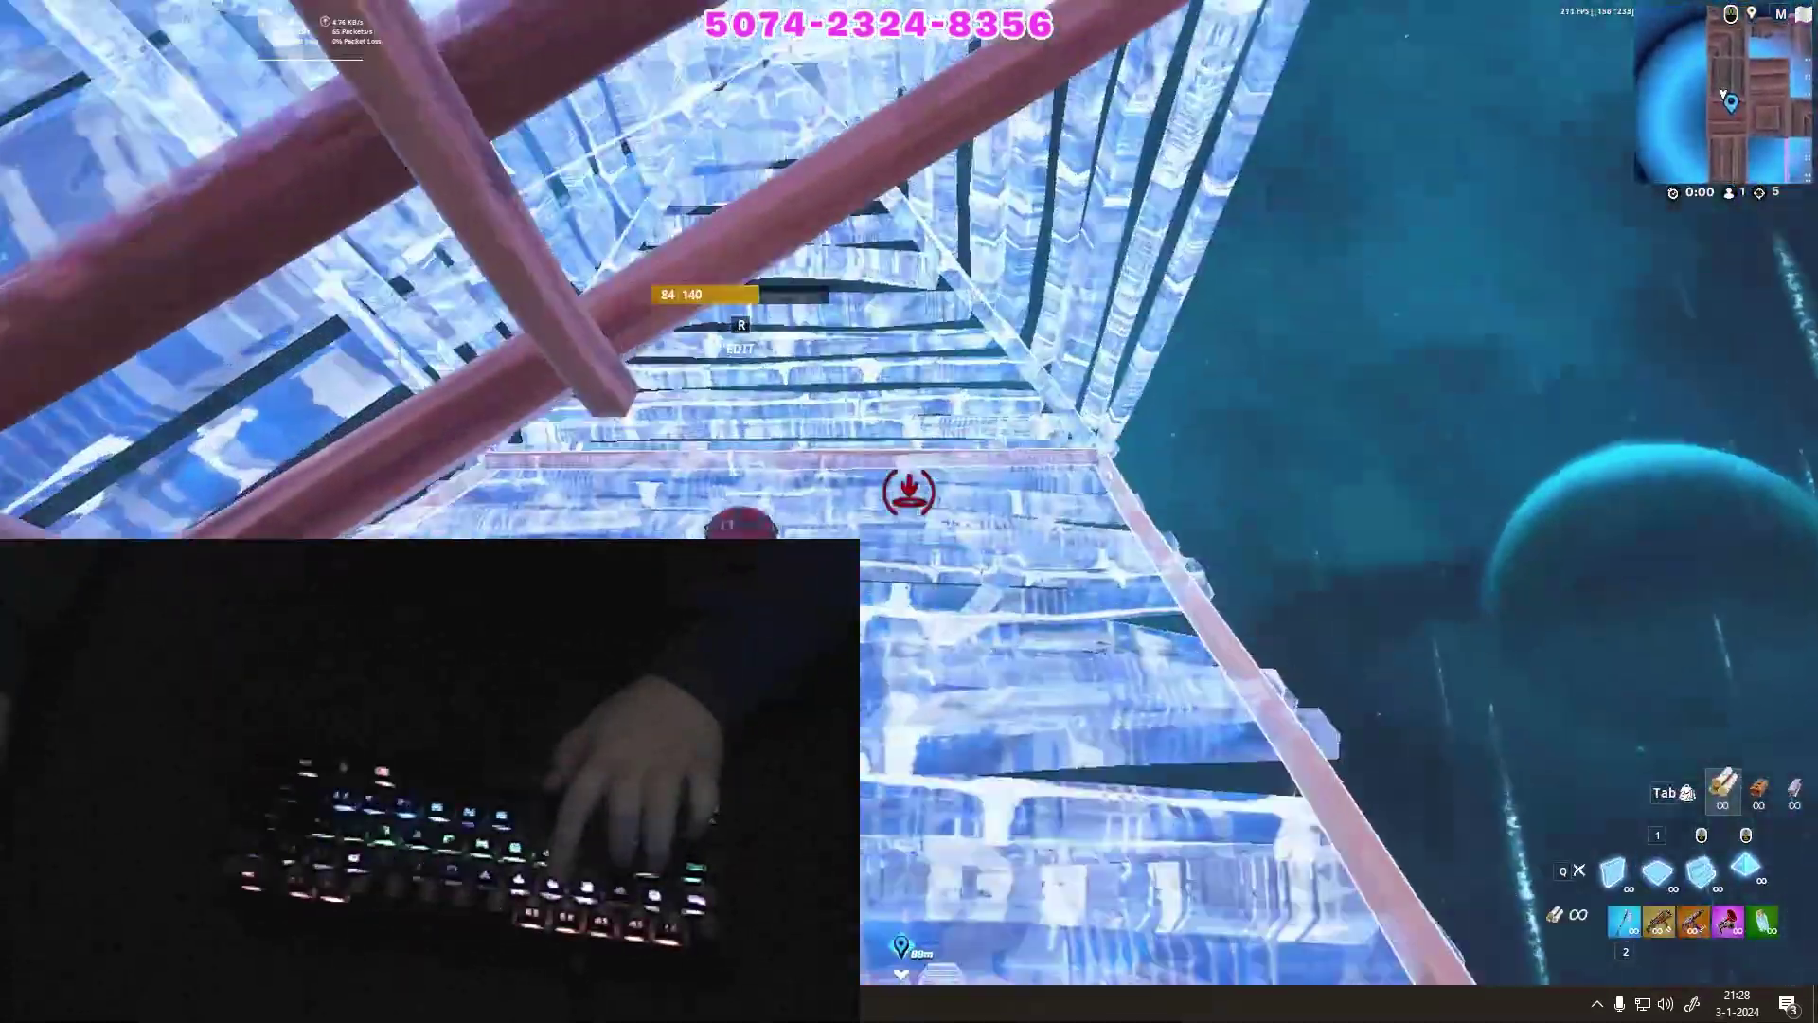
Review the video settings, showing far view distance and epic textures, then resume play.
key(o)
key(Escape)
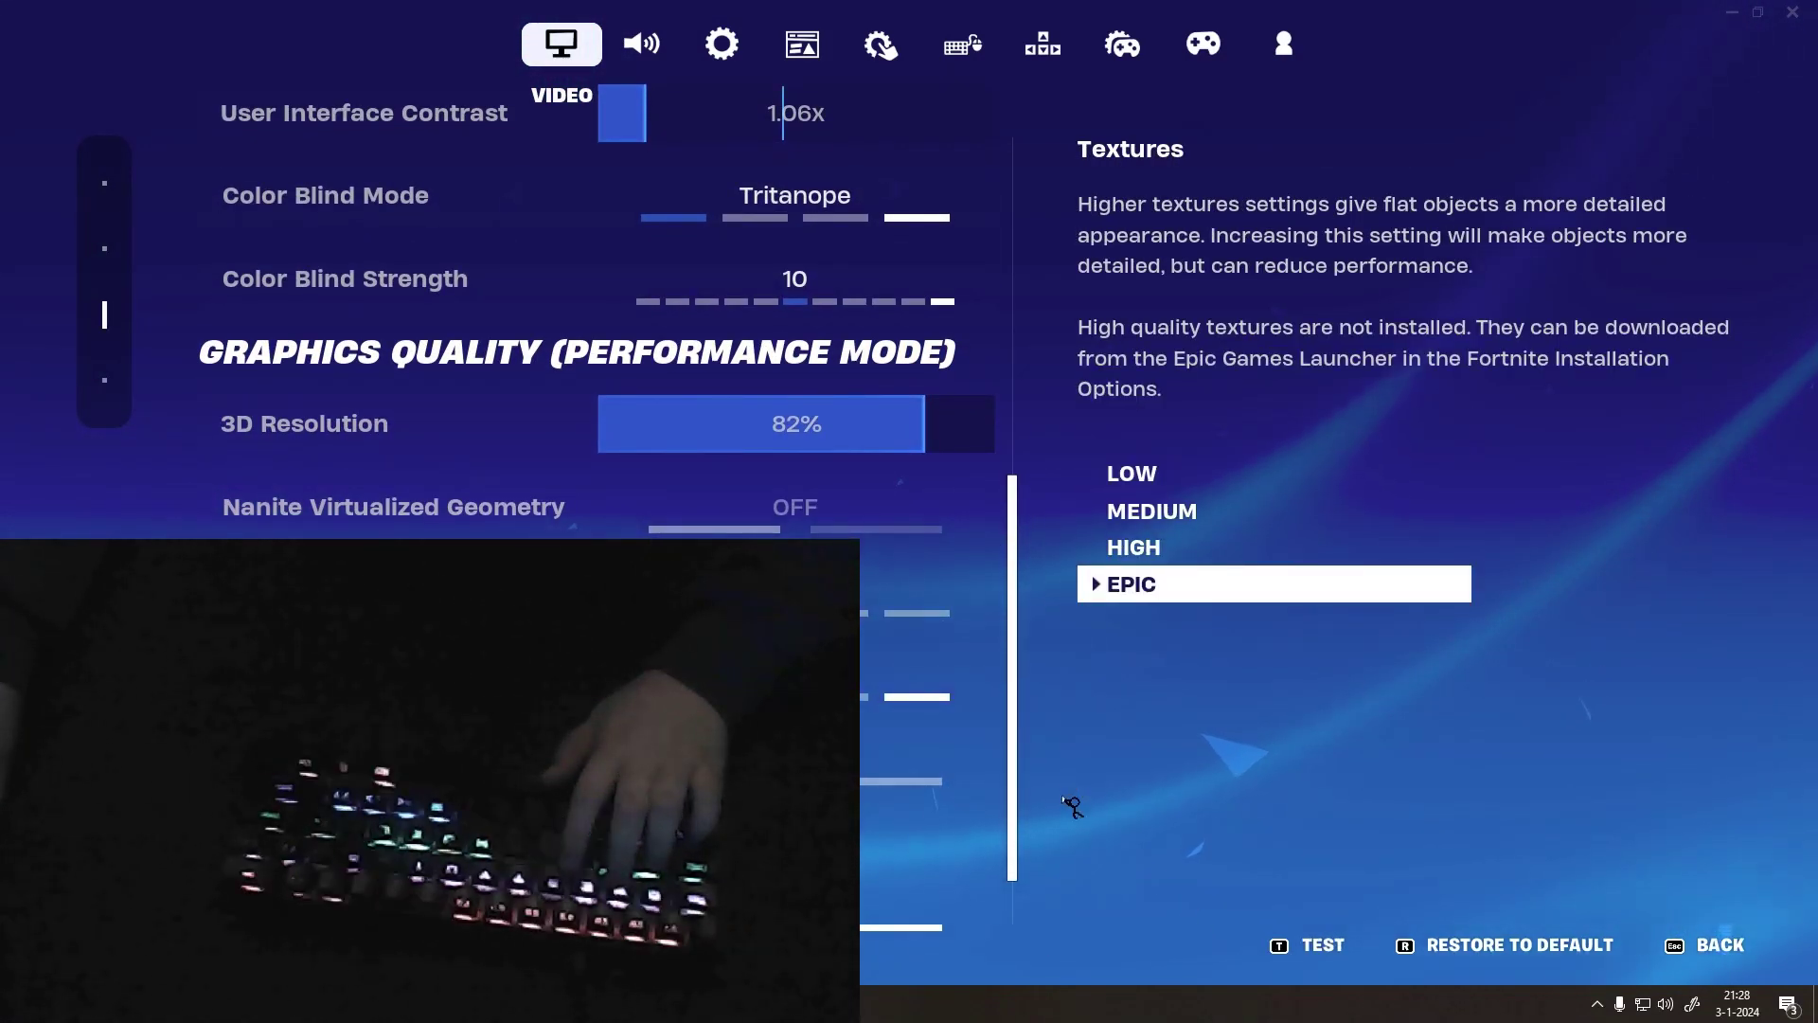
click(1694, 961)
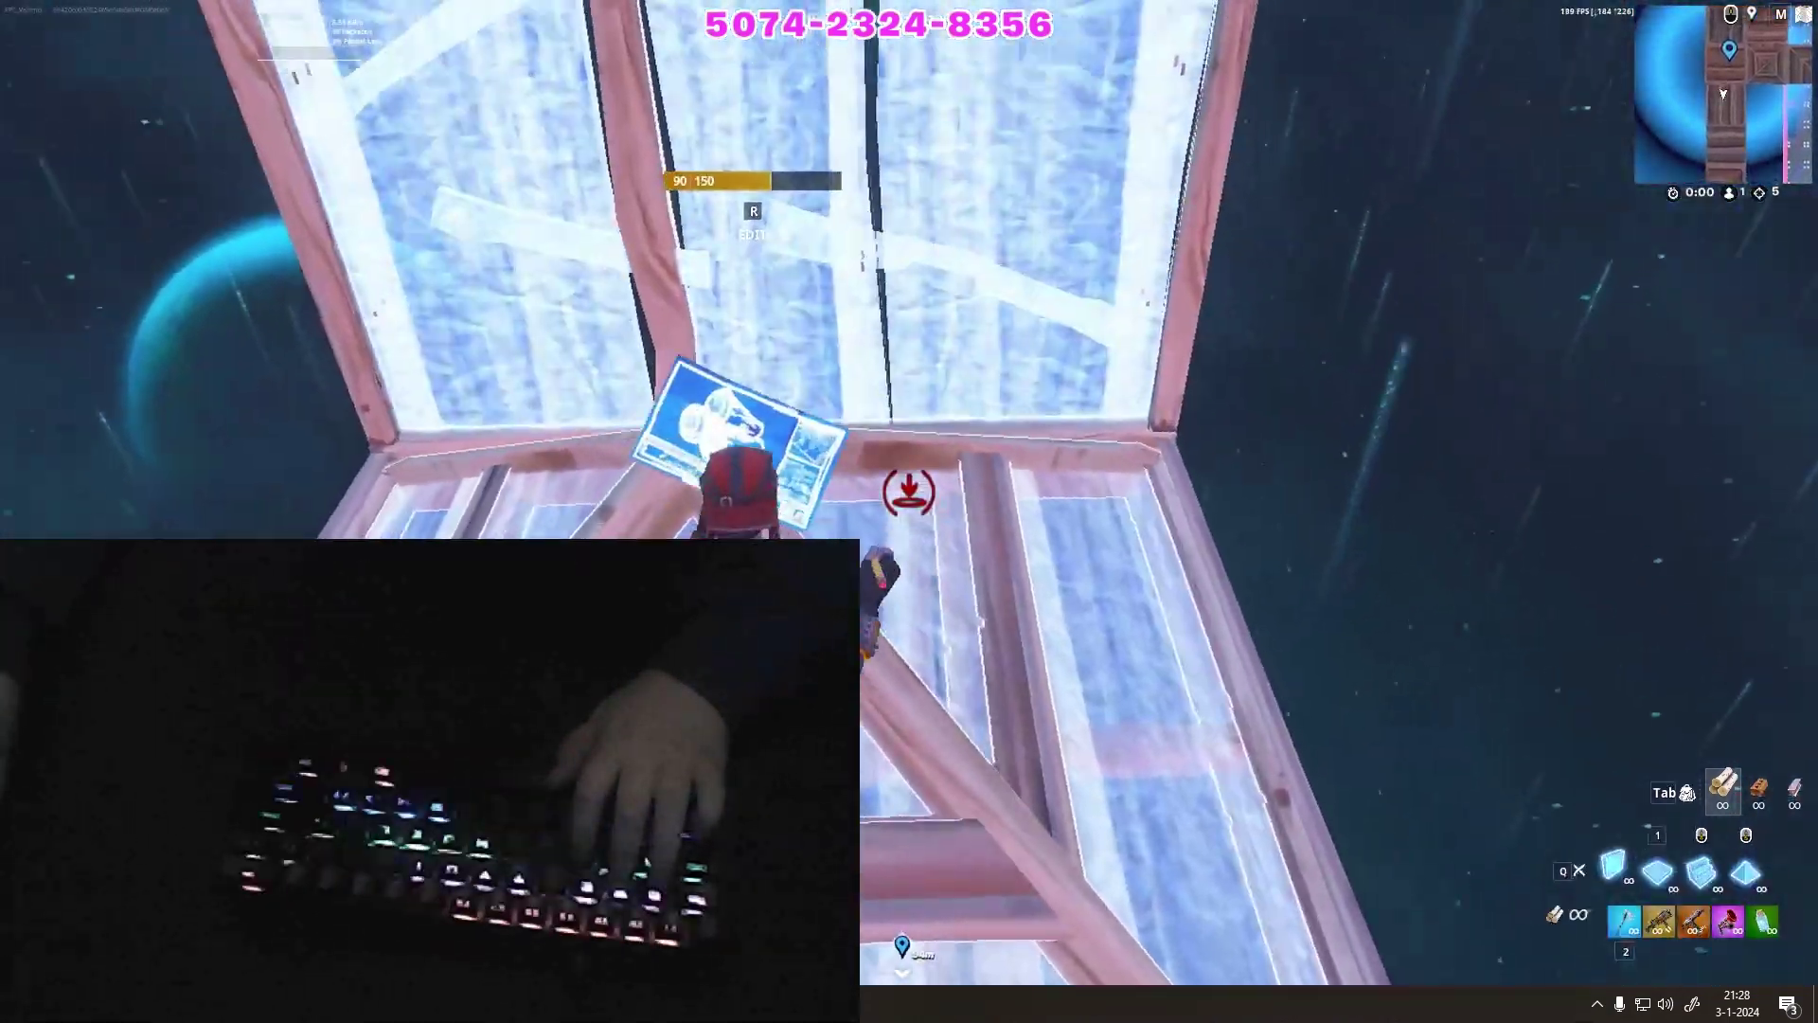
Move forward onto the next flat stretch of floor pieces.
key(w)
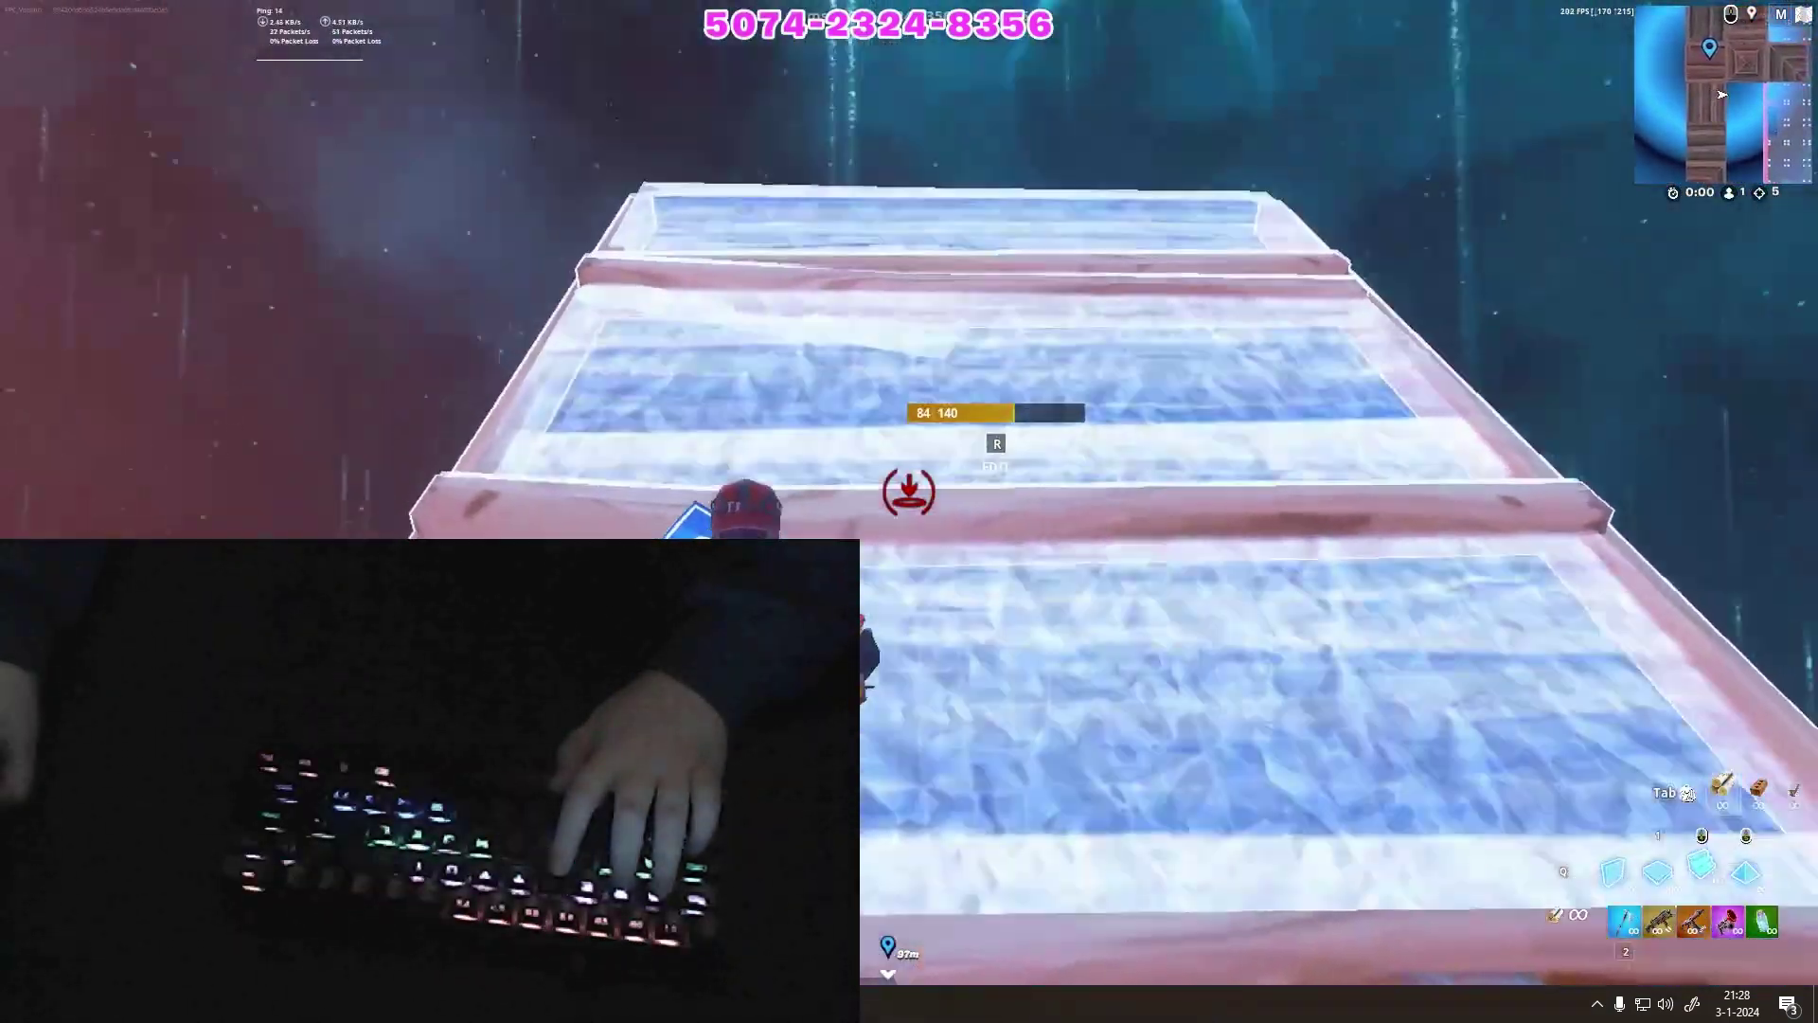